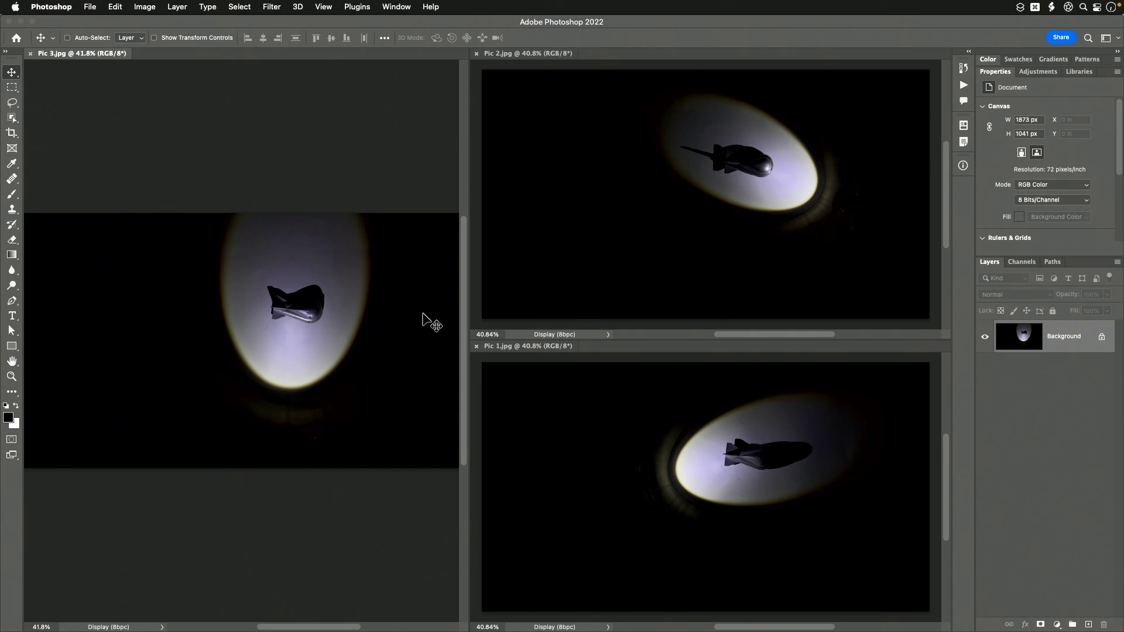
Step: Tile the three blimp photos side by side with the 3-up arrangement
{"action": "left_click", "coordinate": [393, 7]}
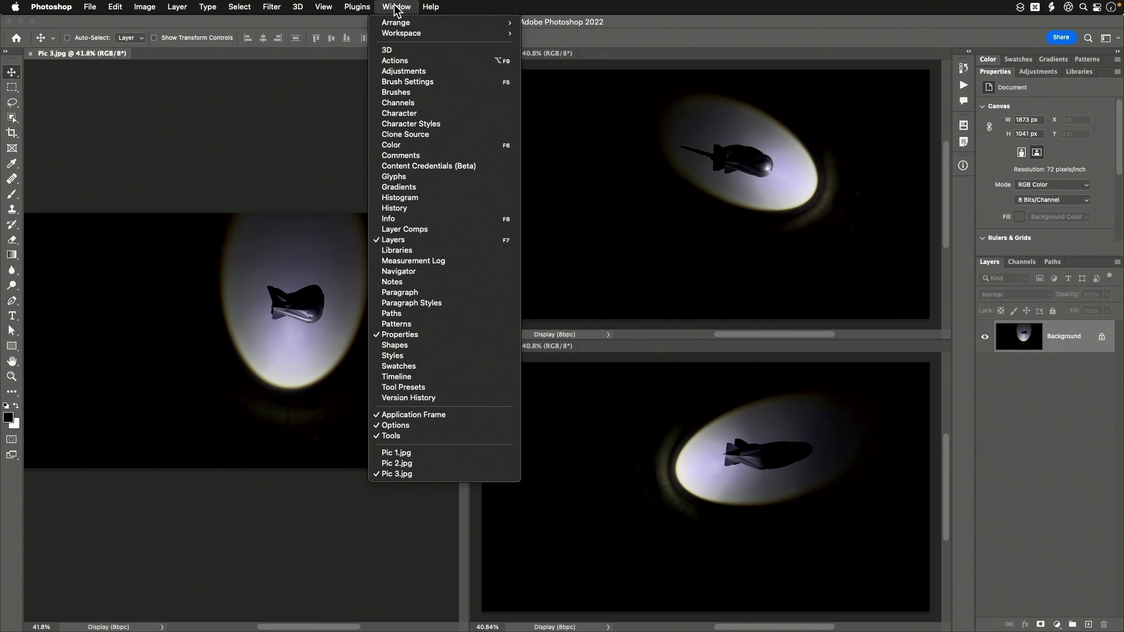
{"action": "mouse_move", "coordinate": [404, 22]}
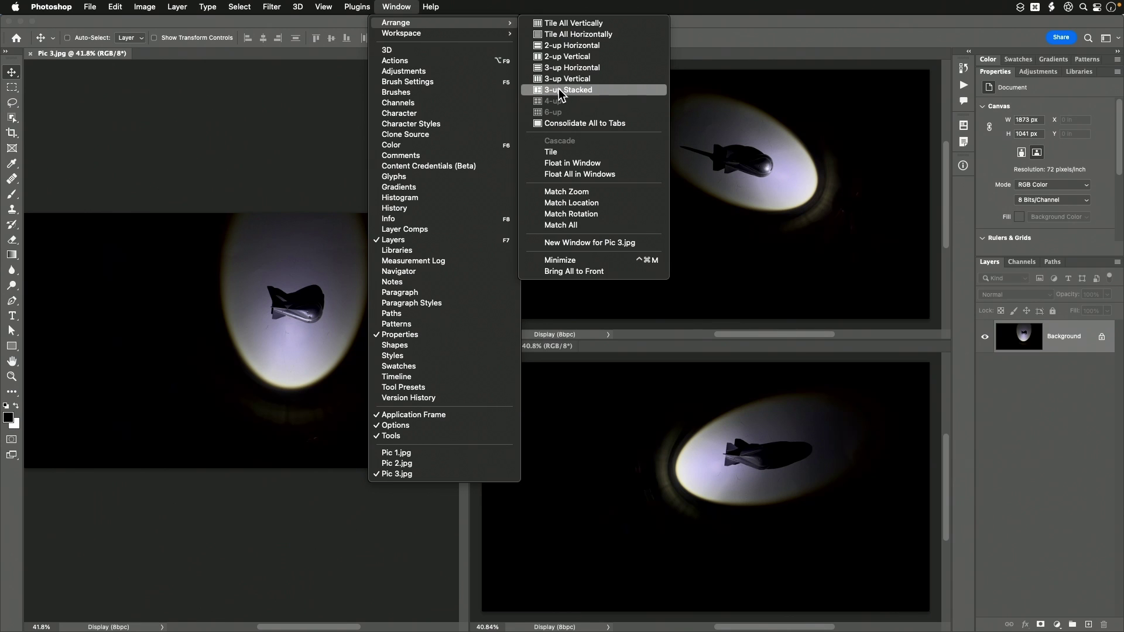
{"action": "left_click", "coordinate": [395, 8]}
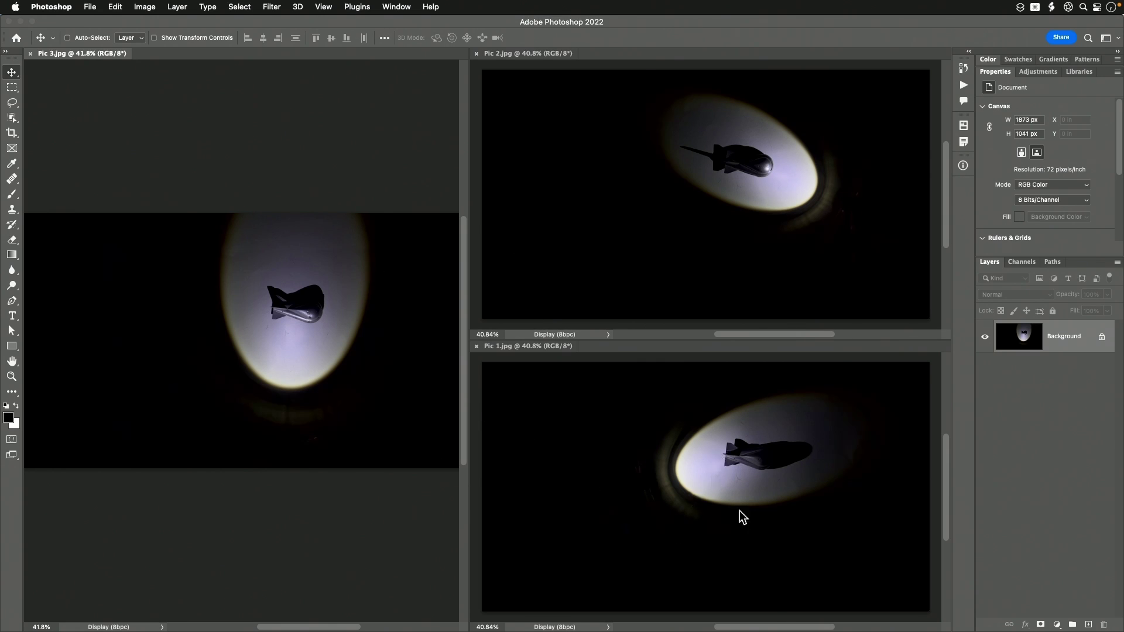
Step: Drag Pic 2 and Pic 3 into Pic 1 as new layers, then close Pic 2
{"action": "left_click", "coordinate": [688, 170]}
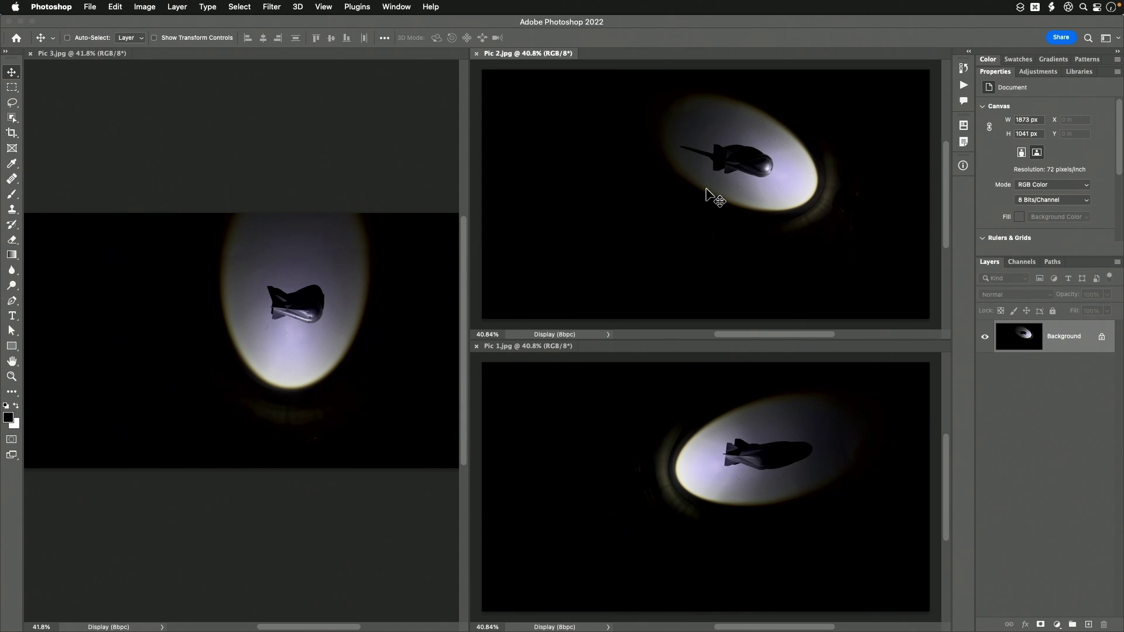
{"action": "scroll", "coordinate": [708, 271], "scroll_direction": "down", "scroll_amount": 1}
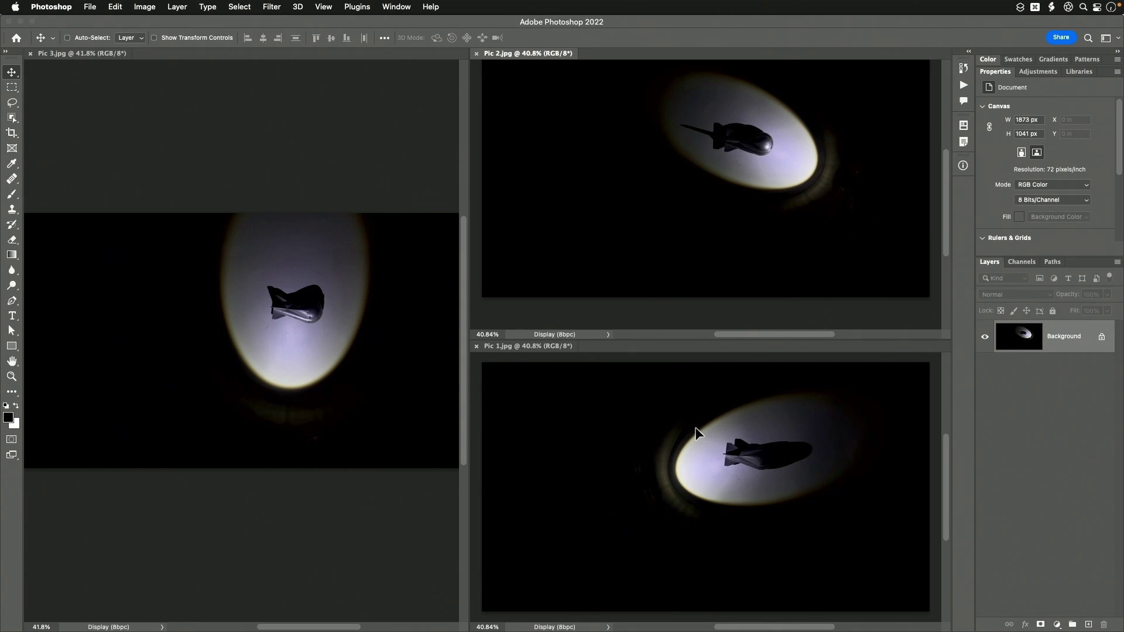
{"action": "left_click_drag", "start_coordinate": [697, 432], "coordinate": [697, 433]}
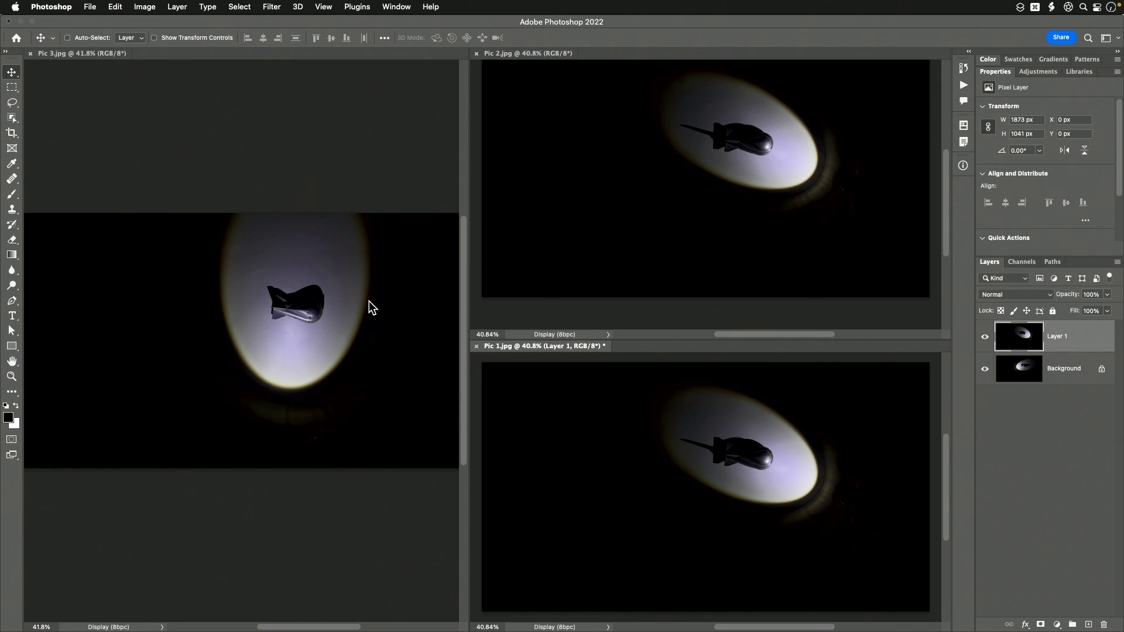
{"action": "left_click", "coordinate": [324, 286]}
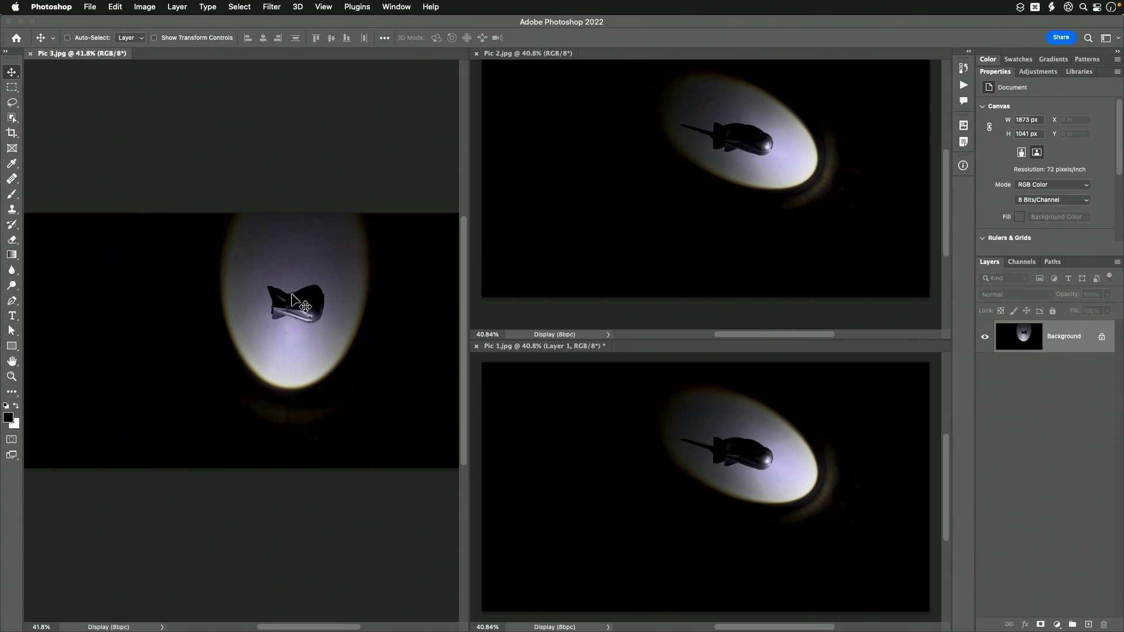
{"action": "scroll", "coordinate": [286, 294], "scroll_direction": "right", "scroll_amount": 2}
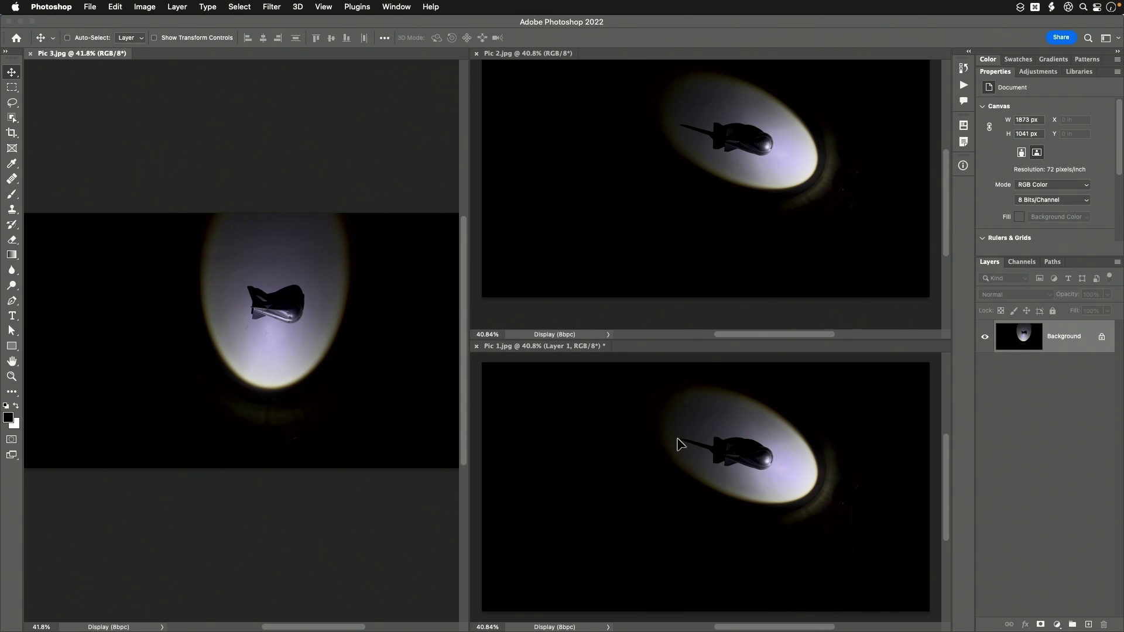
{"action": "left_click_drag", "start_coordinate": [674, 438], "coordinate": [675, 438]}
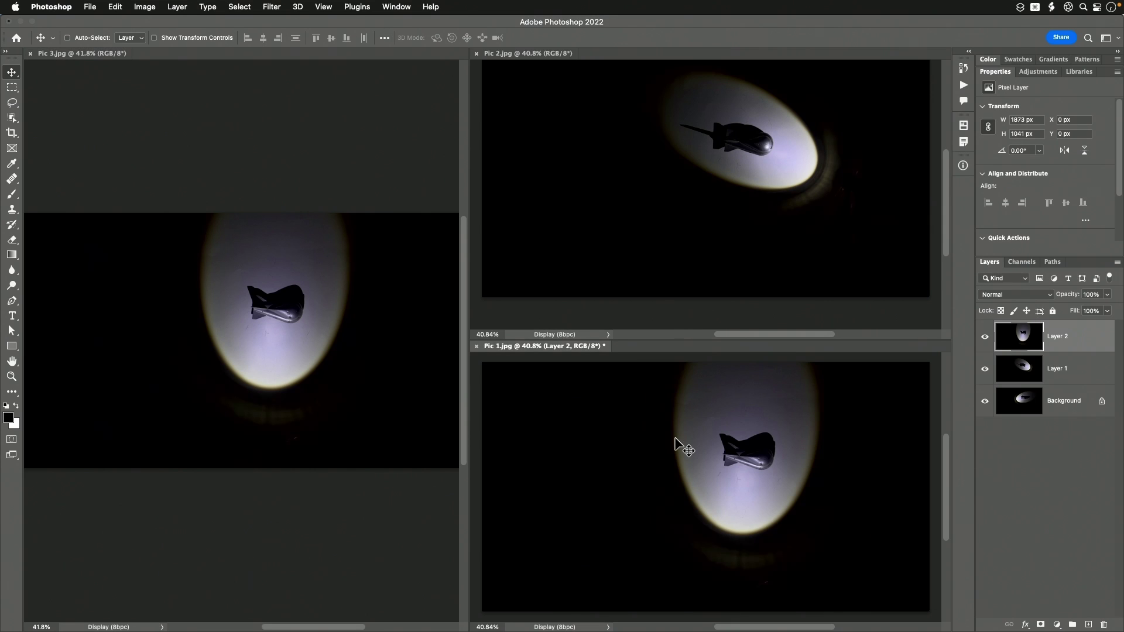
{"action": "left_click", "coordinate": [476, 53]}
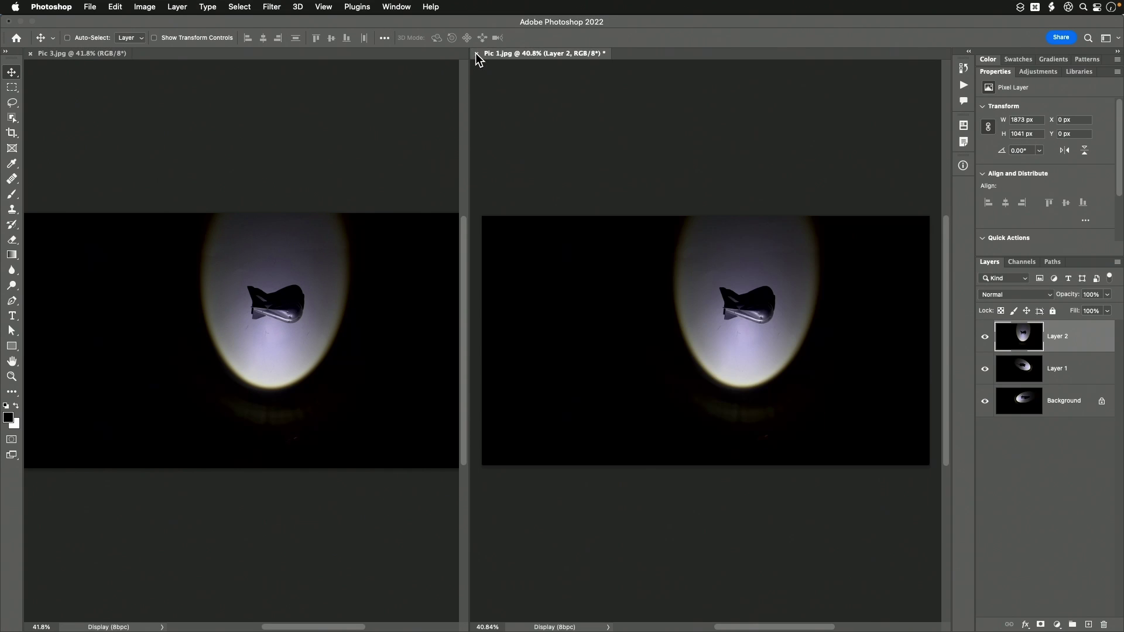
Step: Close Pic 3, fit Pic 1 to the window, and hide Layer 1 and Layer 2
{"action": "left_click", "coordinate": [30, 54]}
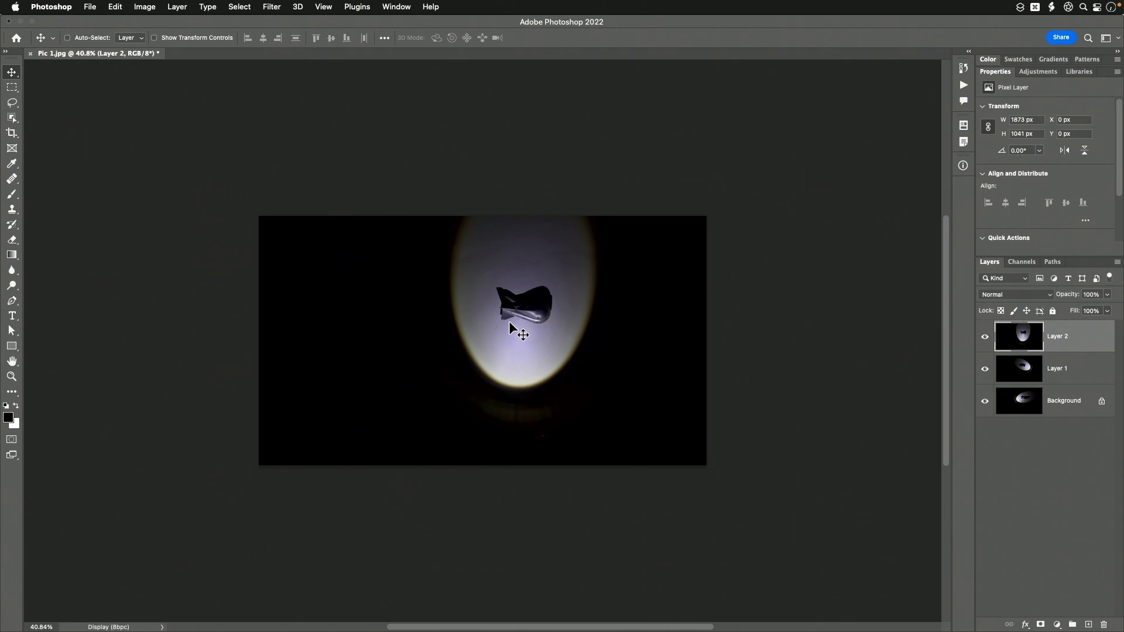
{"action": "key", "text": "super+0"}
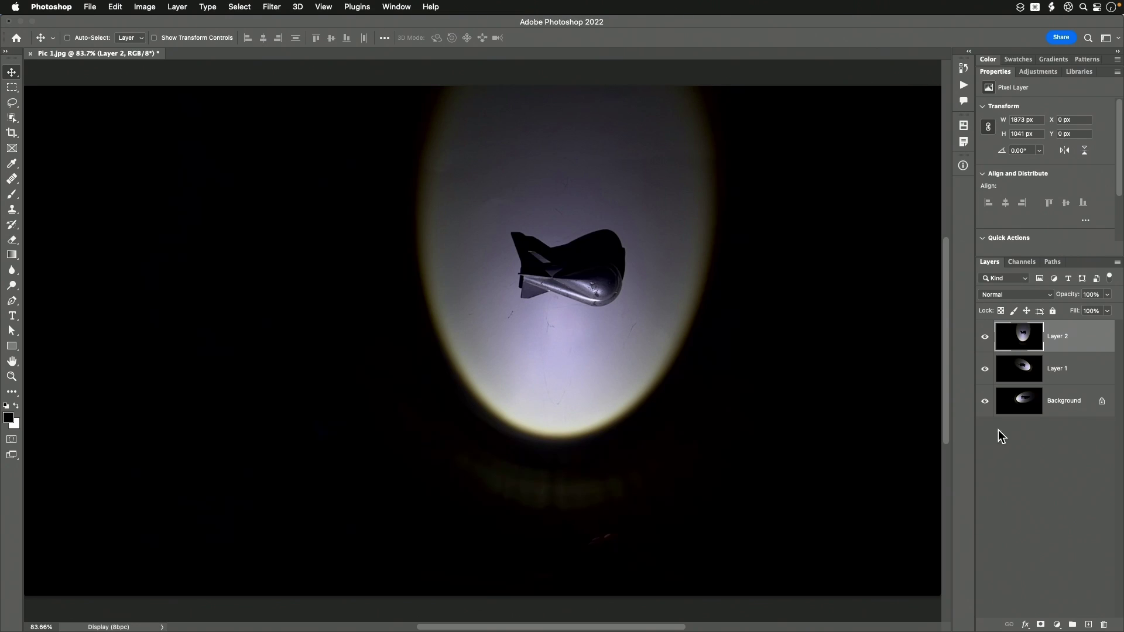
{"action": "left_click_drag", "start_coordinate": [985, 343], "coordinate": [985, 375]}
Step: Unlock the Background layer and rename it Red
{"action": "left_click", "coordinate": [1045, 409]}
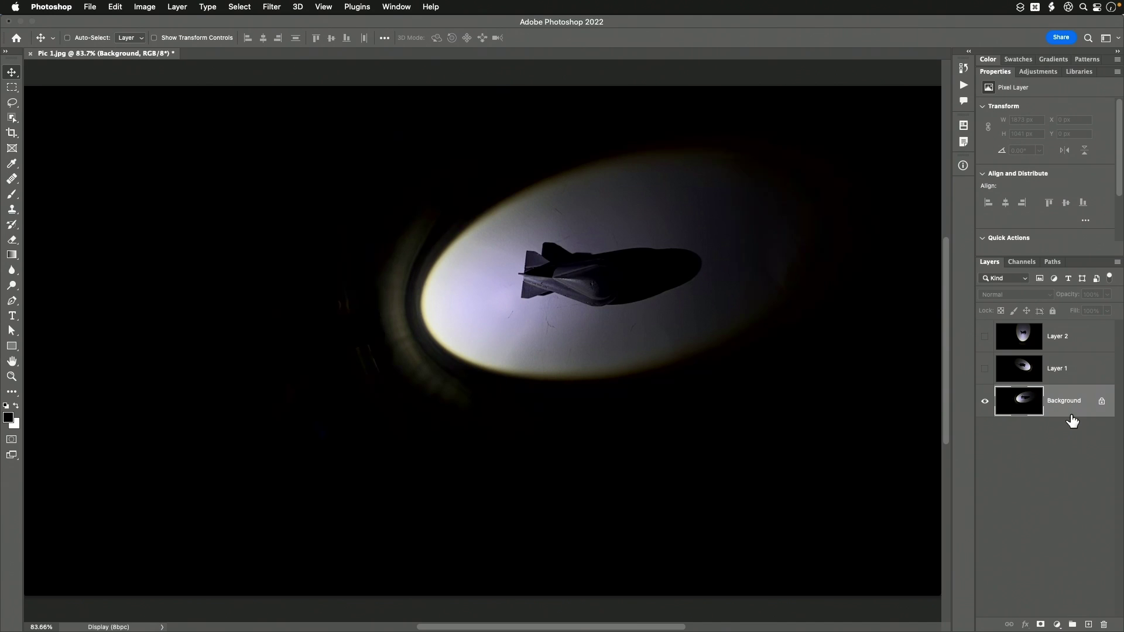
{"action": "left_click", "coordinate": [1102, 404]}
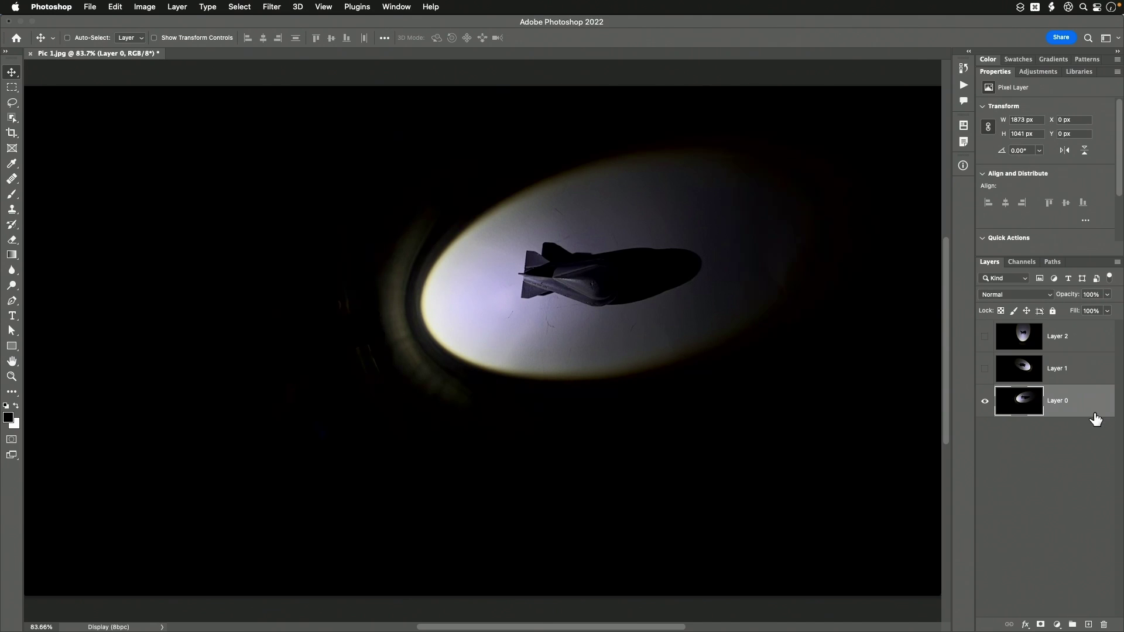
{"action": "double_click", "coordinate": [1055, 401]}
{"action": "type", "text": "Red"}
{"action": "key", "text": "Return"}
Step: Untick the G and B channels in the Red layer's blending options so only R blends
{"action": "double_click", "coordinate": [1088, 405]}
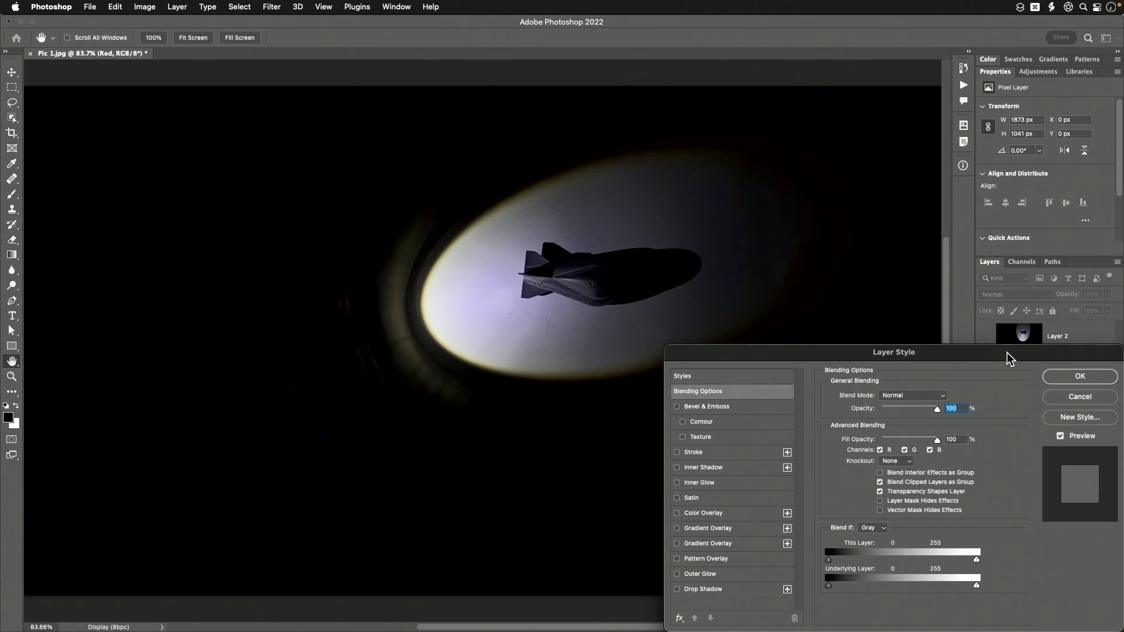
{"action": "left_click_drag", "start_coordinate": [1006, 353], "coordinate": [700, 160]}
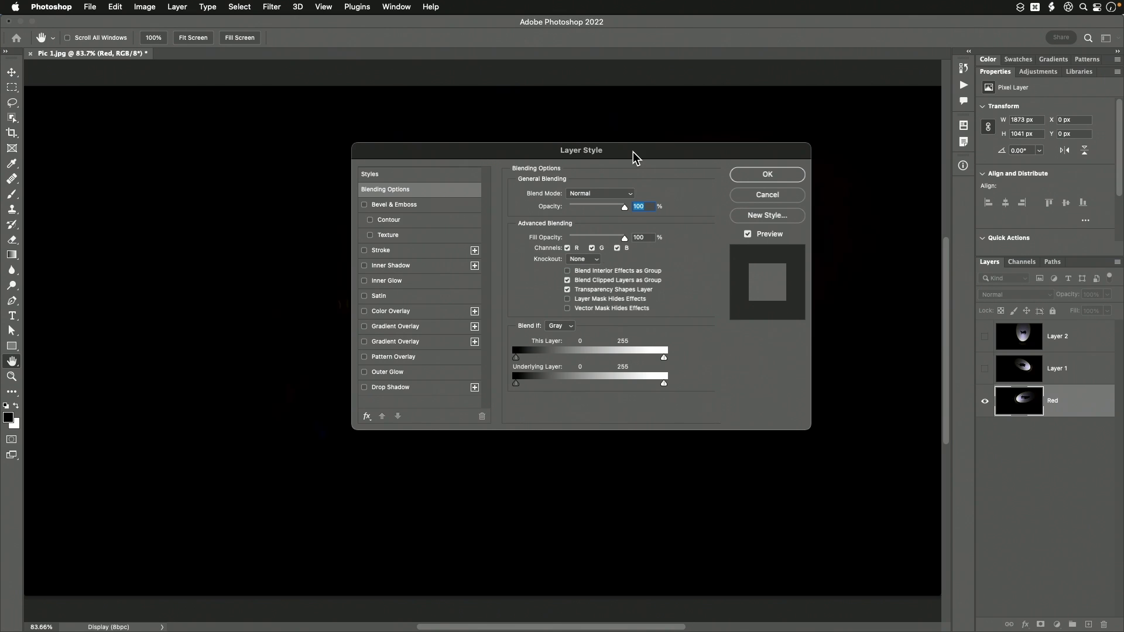
{"action": "left_click_drag", "start_coordinate": [635, 156], "coordinate": [972, 116]}
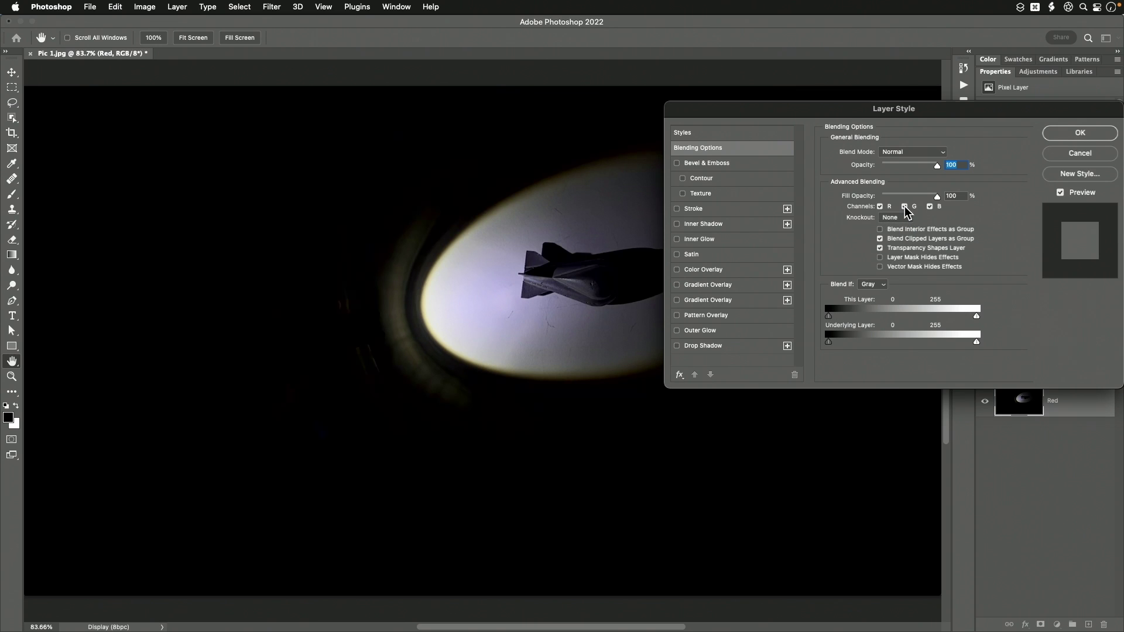
{"action": "left_click", "coordinate": [904, 206]}
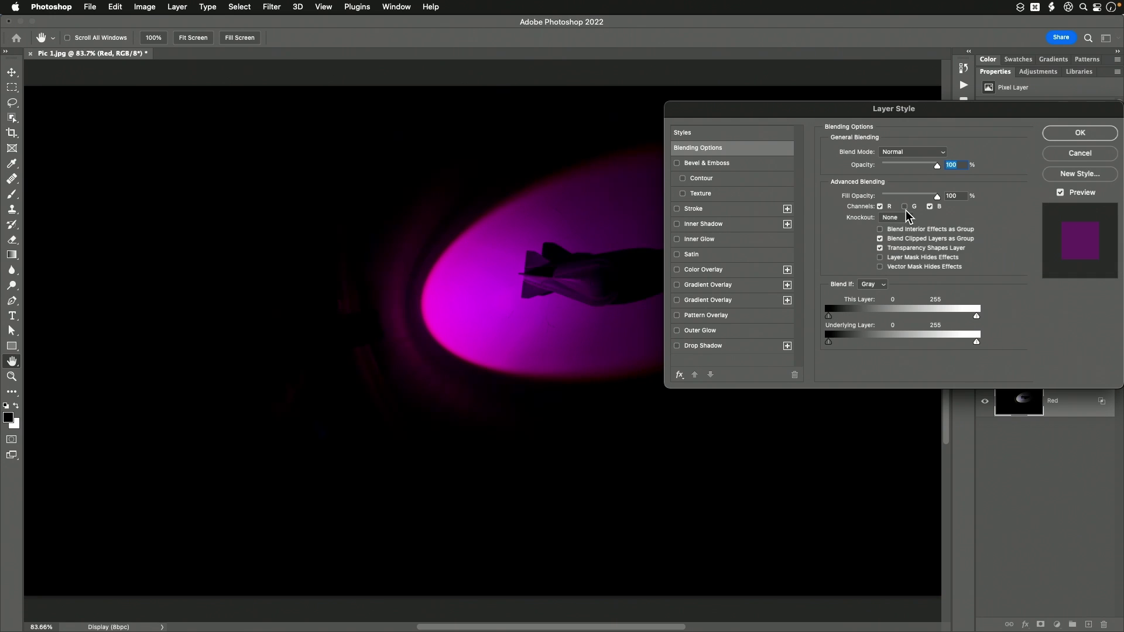
{"action": "left_click", "coordinate": [1060, 132]}
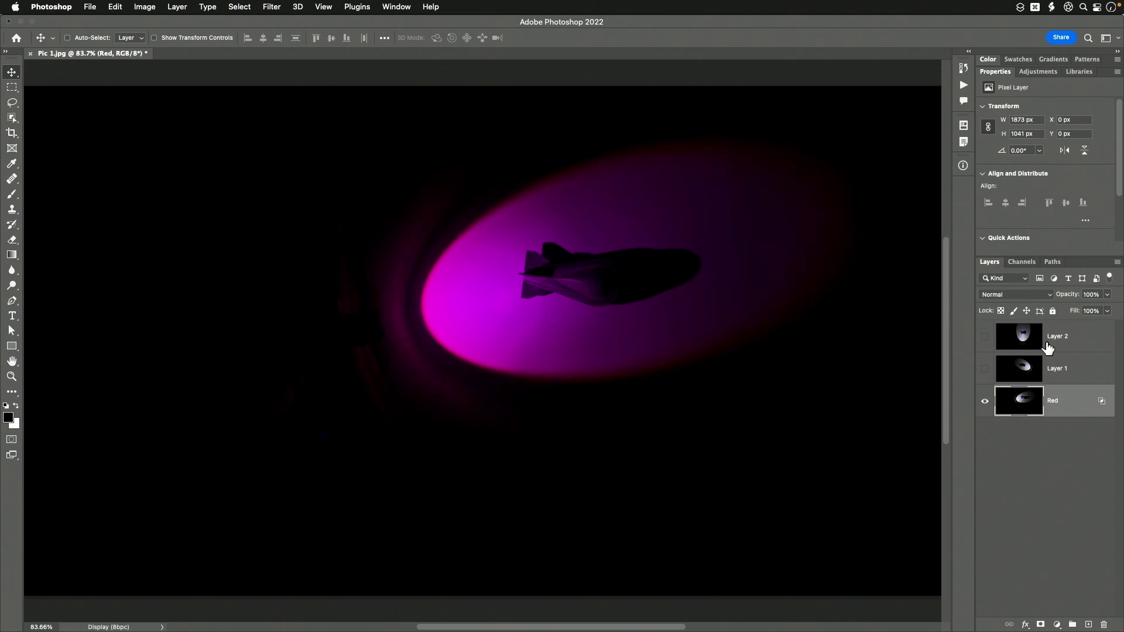
{"action": "double_click", "coordinate": [1077, 404]}
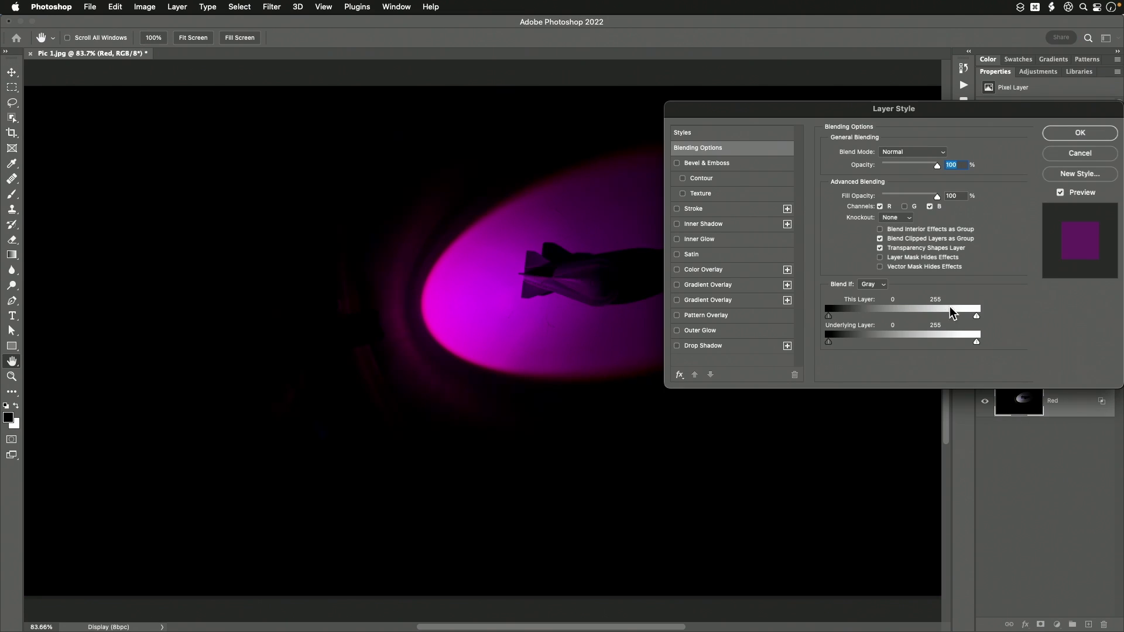
{"action": "left_click", "coordinate": [930, 206]}
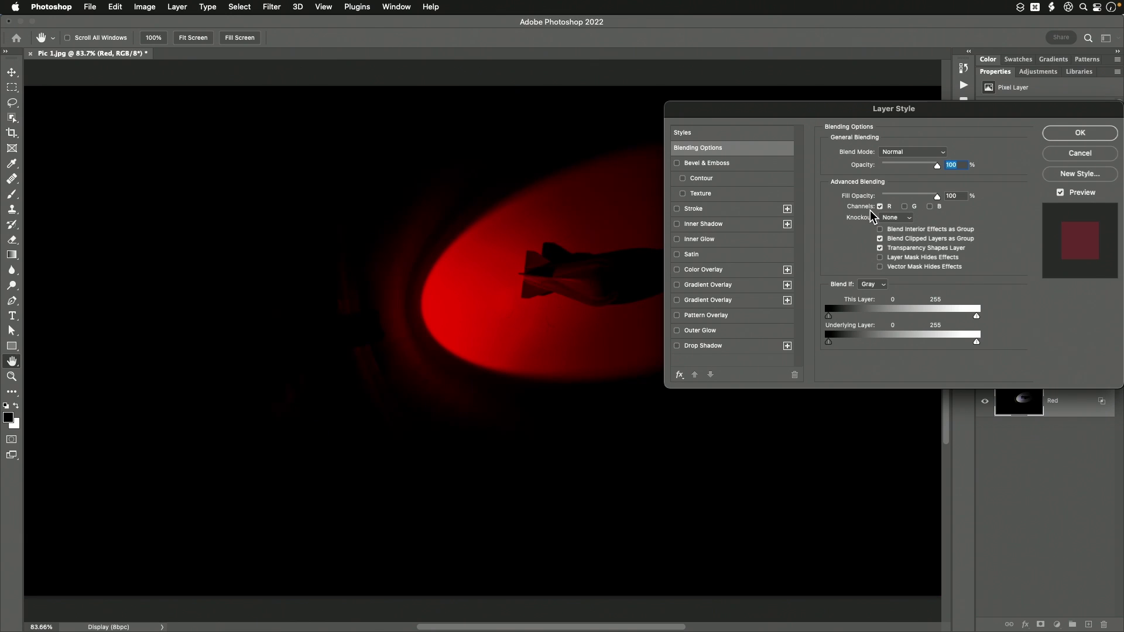
{"action": "left_click", "coordinate": [1077, 133]}
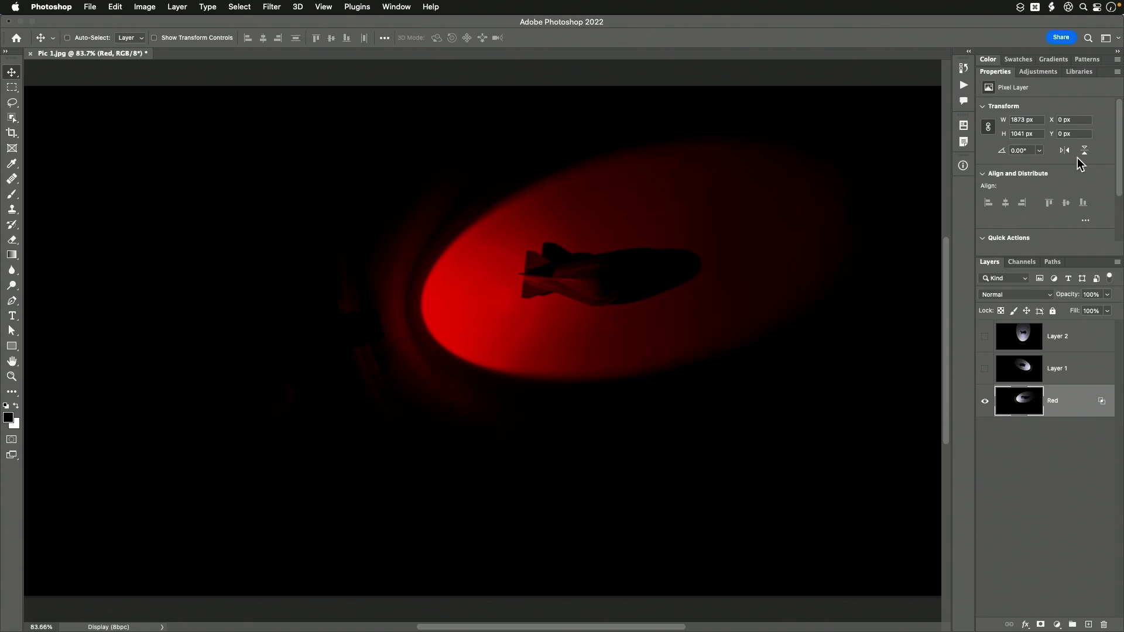
Step: Make Layer 1 visible and rename it Green
{"action": "left_click", "coordinate": [984, 369]}
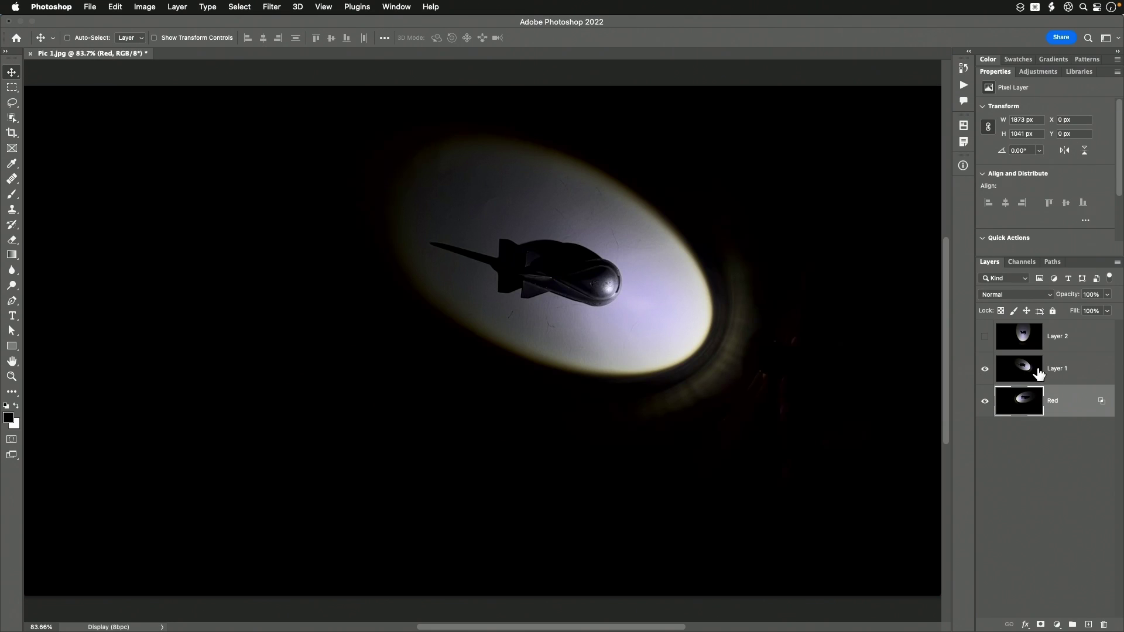
{"action": "left_click", "coordinate": [1080, 375]}
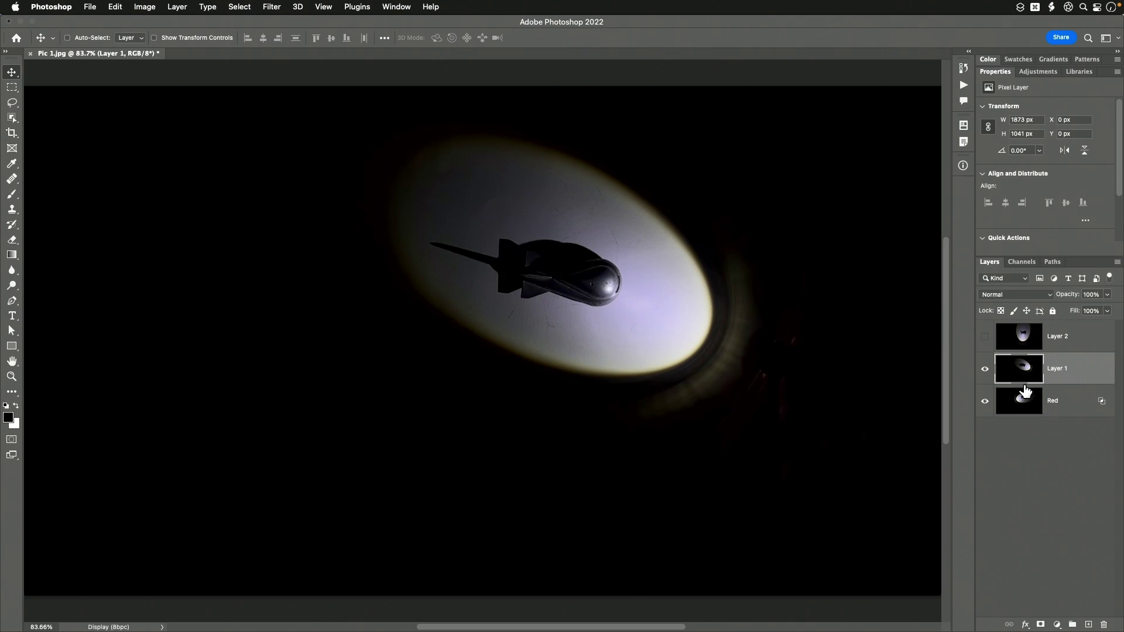
{"action": "double_click", "coordinate": [1057, 368]}
{"action": "type", "text": "Green"}
{"action": "key", "text": "Return"}
Step: Dismiss the Green layer's Layer Style without changes and hide the Red layer
{"action": "double_click", "coordinate": [1089, 371]}
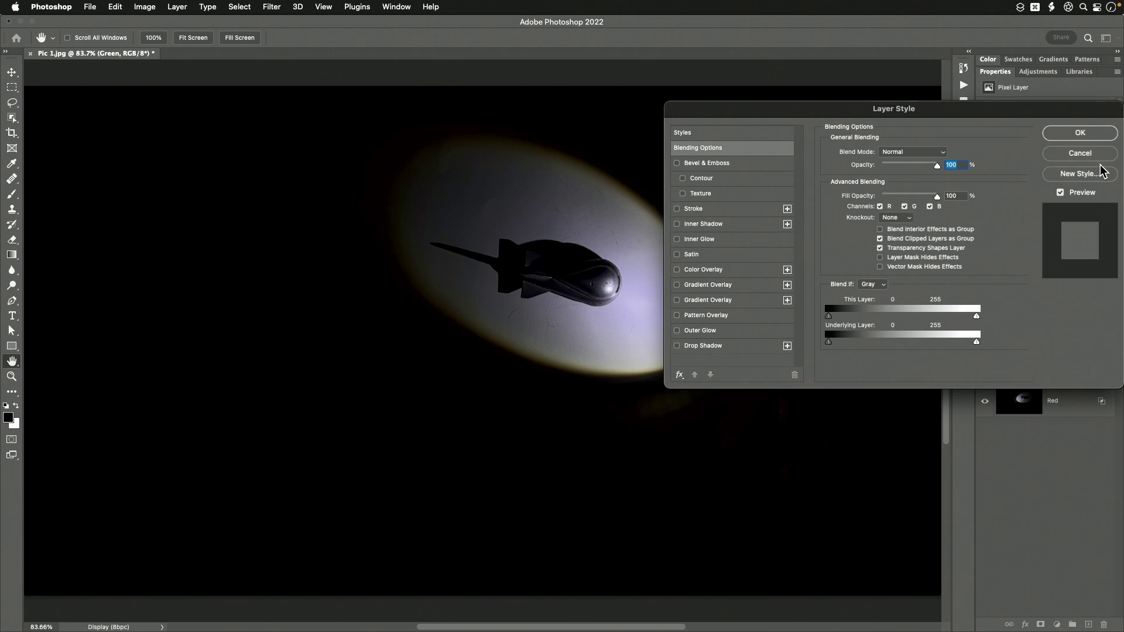
{"action": "left_click", "coordinate": [1080, 152]}
{"action": "left_click", "coordinate": [984, 401]}
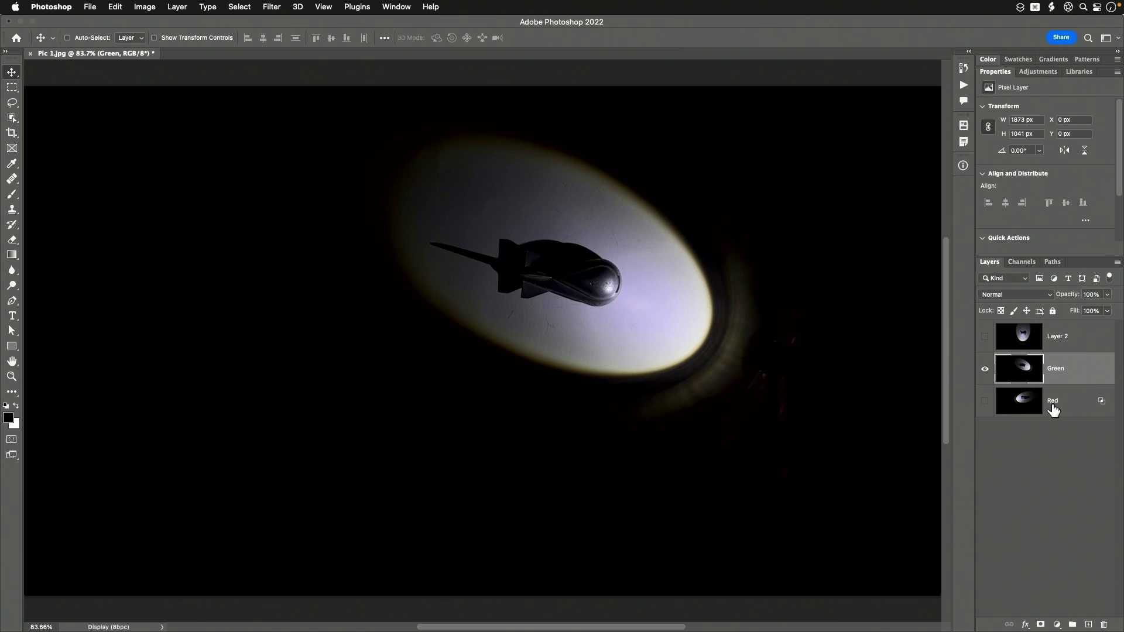
Step: Untick the R and B channels in the Green layer's blending options, leaving only G
{"action": "double_click", "coordinate": [1083, 371]}
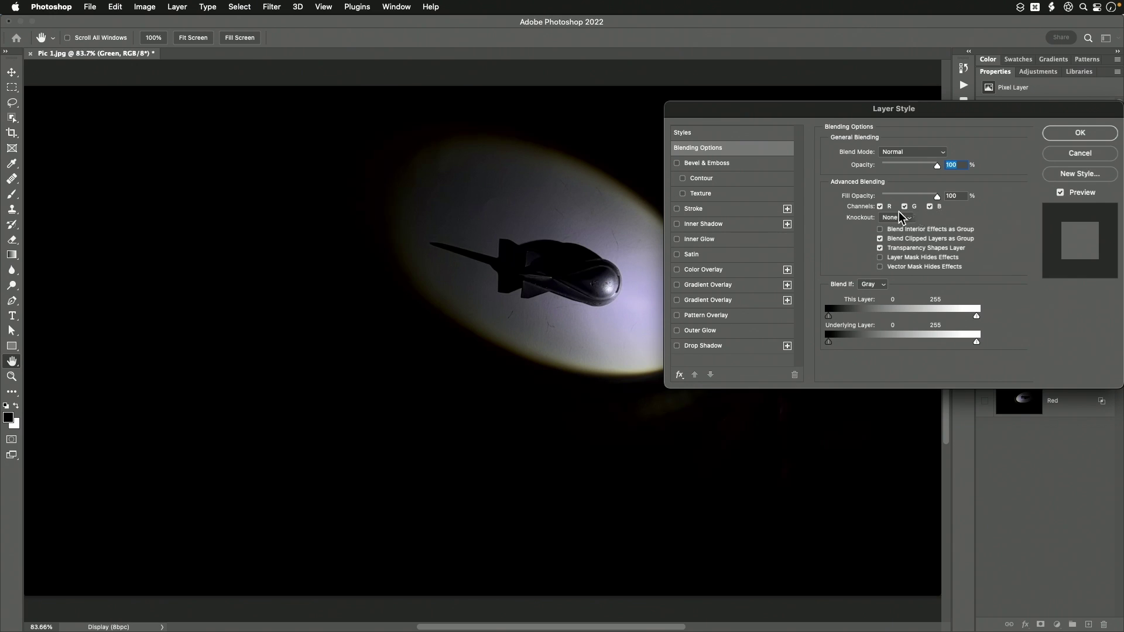
{"action": "left_click", "coordinate": [880, 207]}
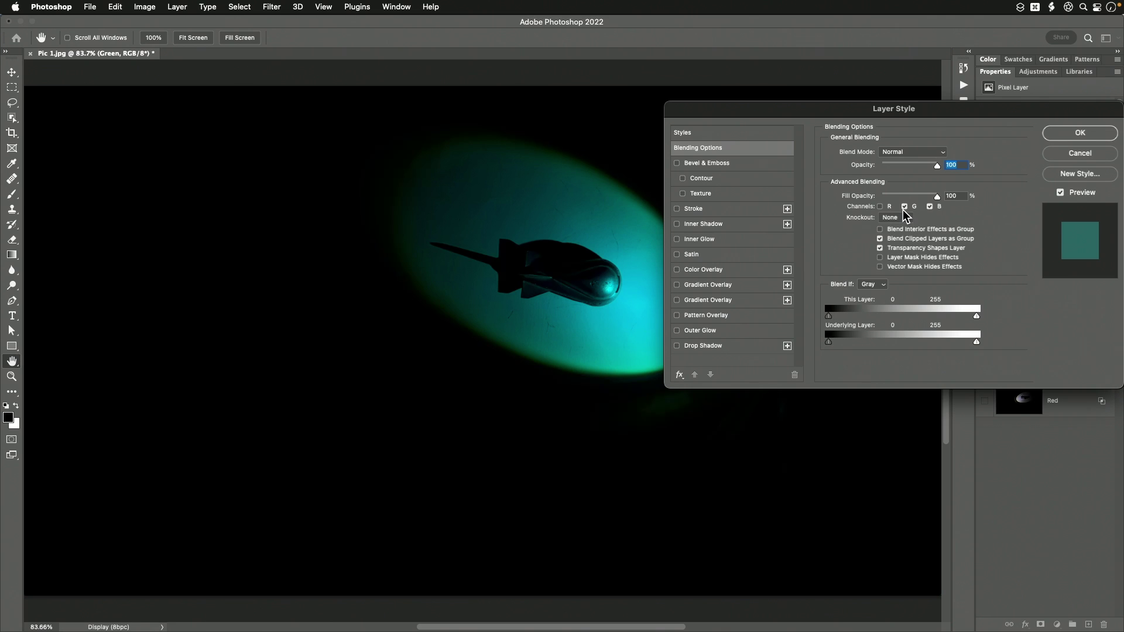
{"action": "left_click", "coordinate": [930, 207]}
{"action": "key", "text": "Return"}
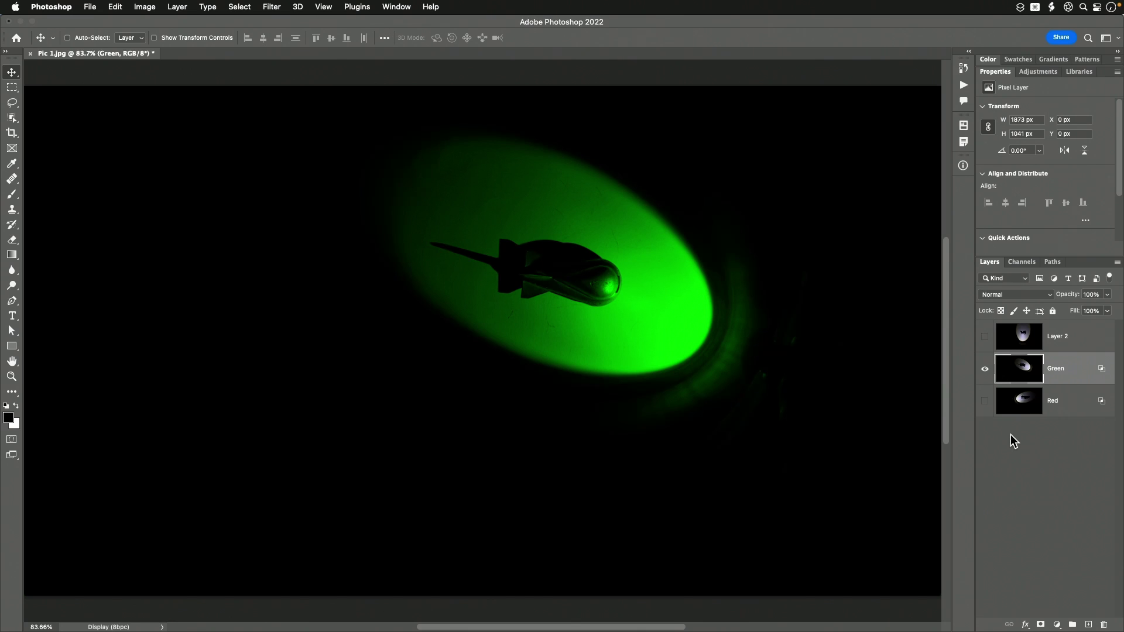
Step: Hide the Green layer, then show and select Layer 2
{"action": "left_click", "coordinate": [984, 369]}
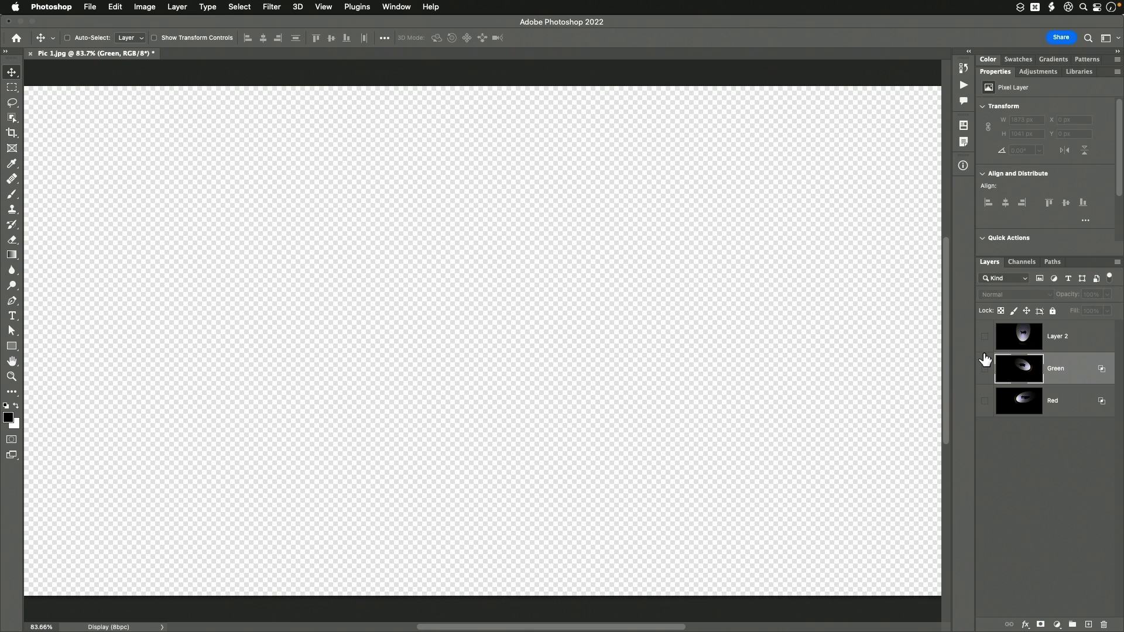
{"action": "left_click", "coordinate": [985, 337]}
{"action": "left_click", "coordinate": [1077, 338]}
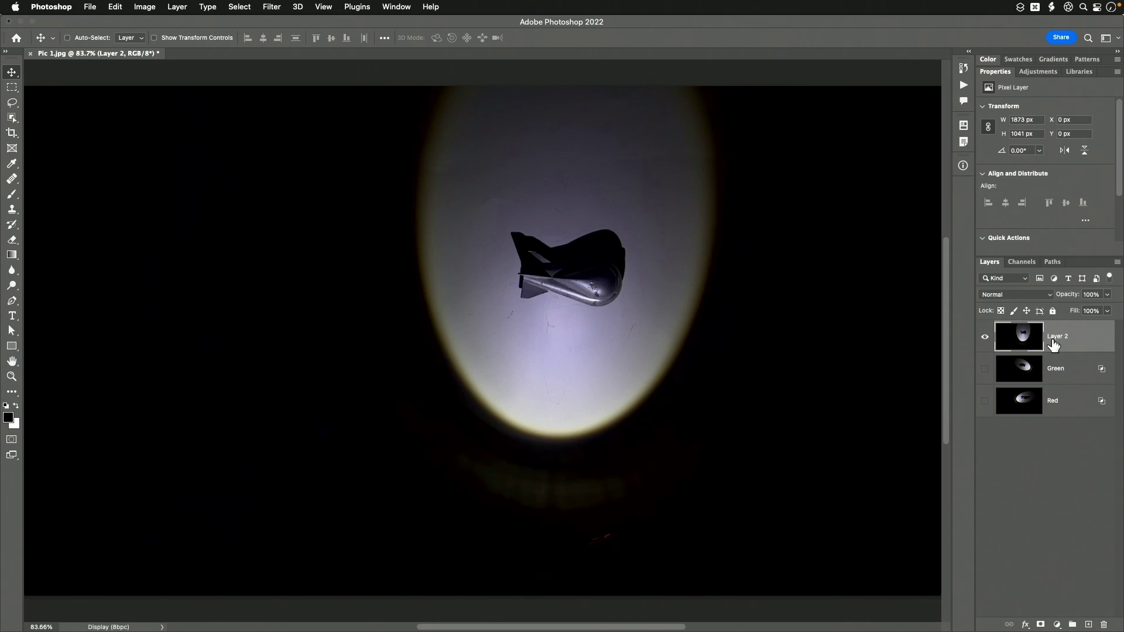
Step: Rename Layer 2 to Blue and open its blending options
{"action": "double_click", "coordinate": [1054, 335]}
{"action": "type", "text": "Blue"}
{"action": "key", "text": "Return"}
{"action": "double_click", "coordinate": [1084, 339]}
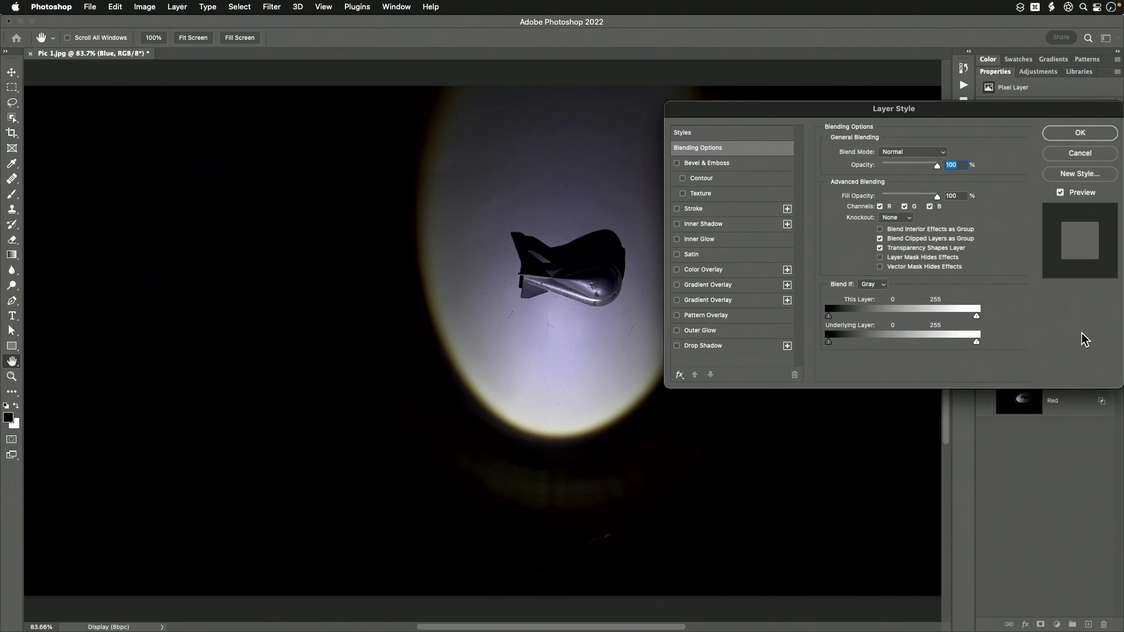
Step: Untick the R and G channels for the Blue layer, keeping only B, and apply
{"action": "left_click", "coordinate": [929, 207]}
{"action": "left_click", "coordinate": [930, 207]}
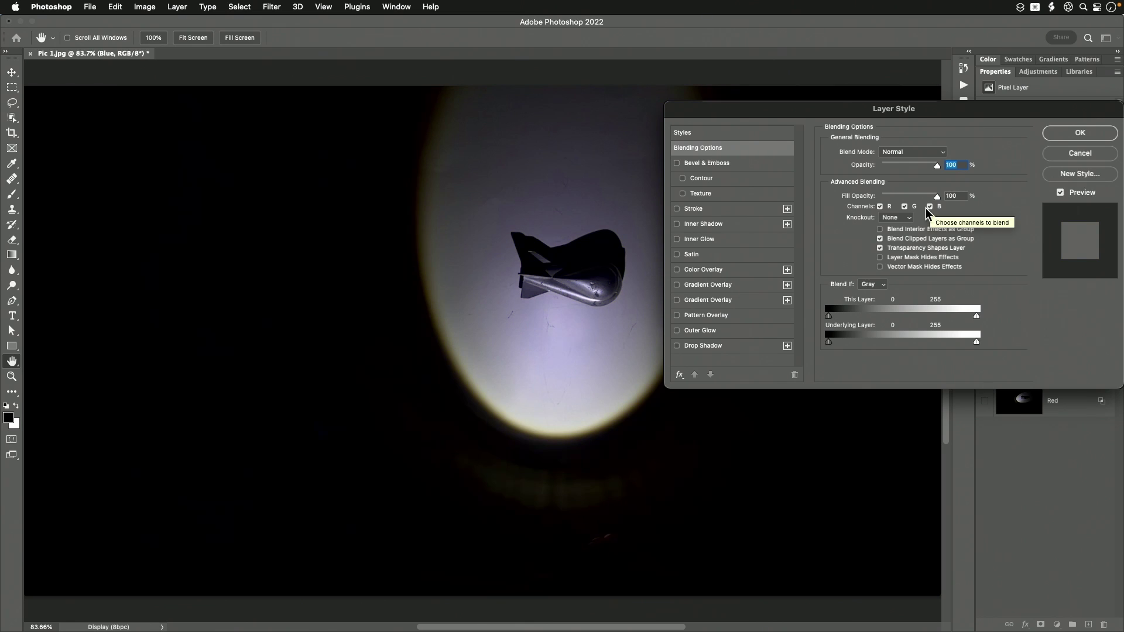
{"action": "left_click", "coordinate": [880, 206]}
{"action": "left_click", "coordinate": [903, 206]}
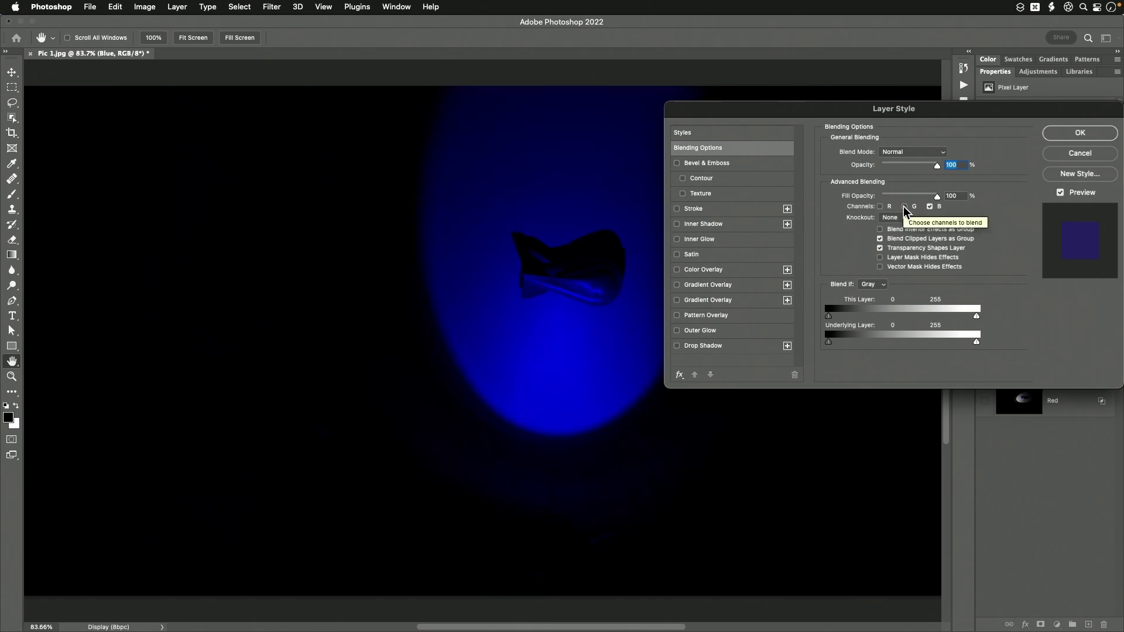
{"action": "left_click", "coordinate": [1071, 137]}
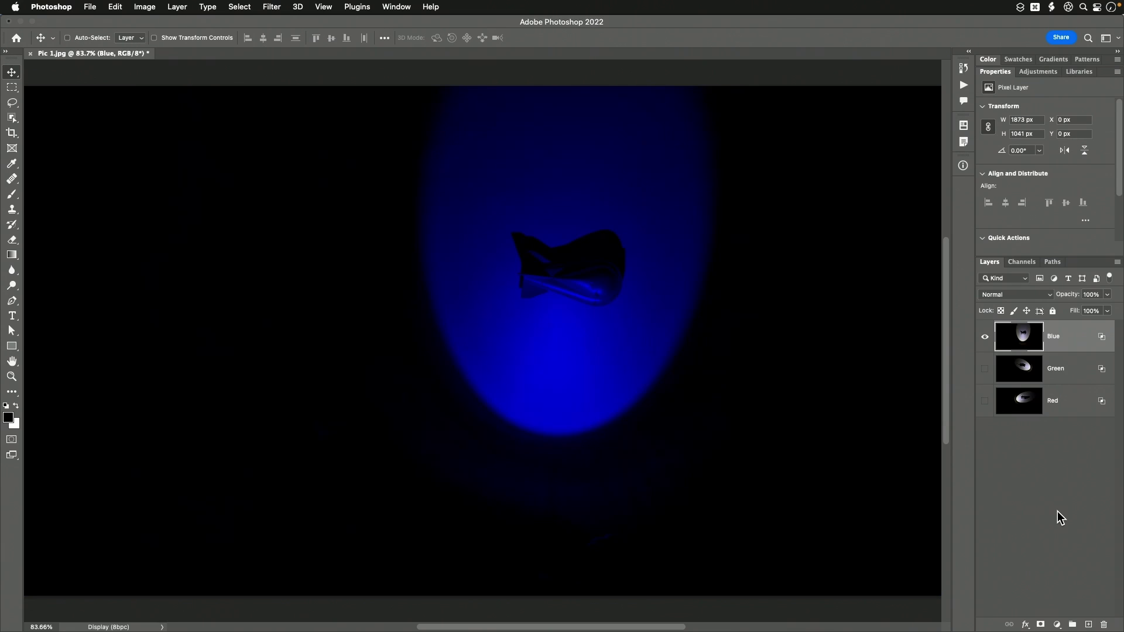
Step: Check each coloured layer alone, then show Red, Green and Blue together at 100% zoom
{"action": "left_click", "coordinate": [984, 337]}
{"action": "left_click", "coordinate": [985, 369]}
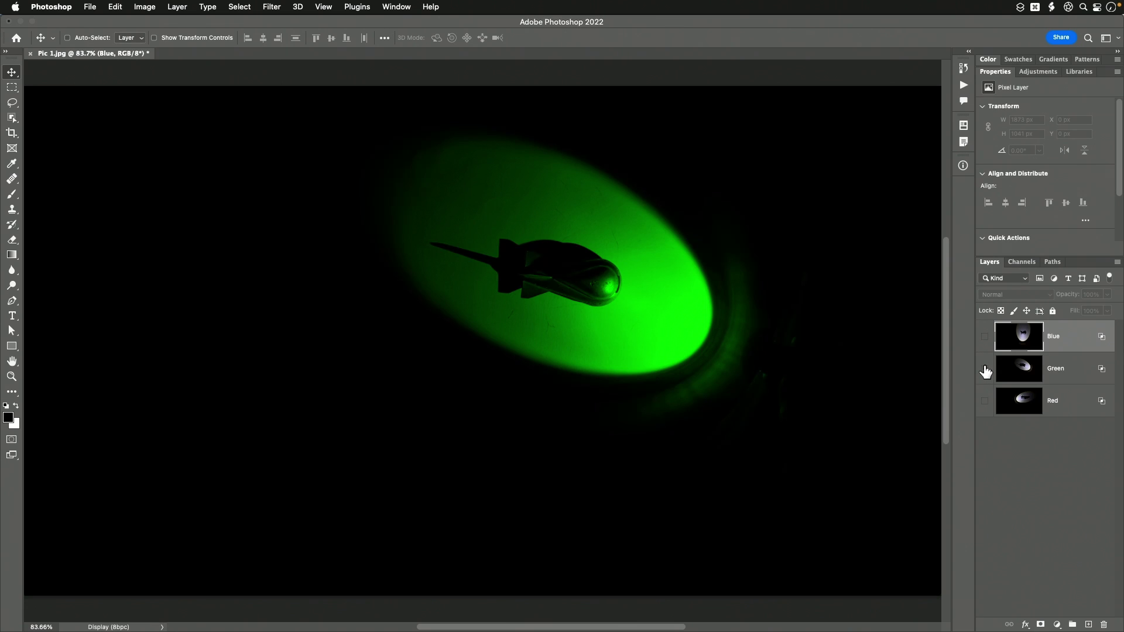
{"action": "left_click", "coordinate": [985, 370]}
{"action": "left_click", "coordinate": [984, 402]}
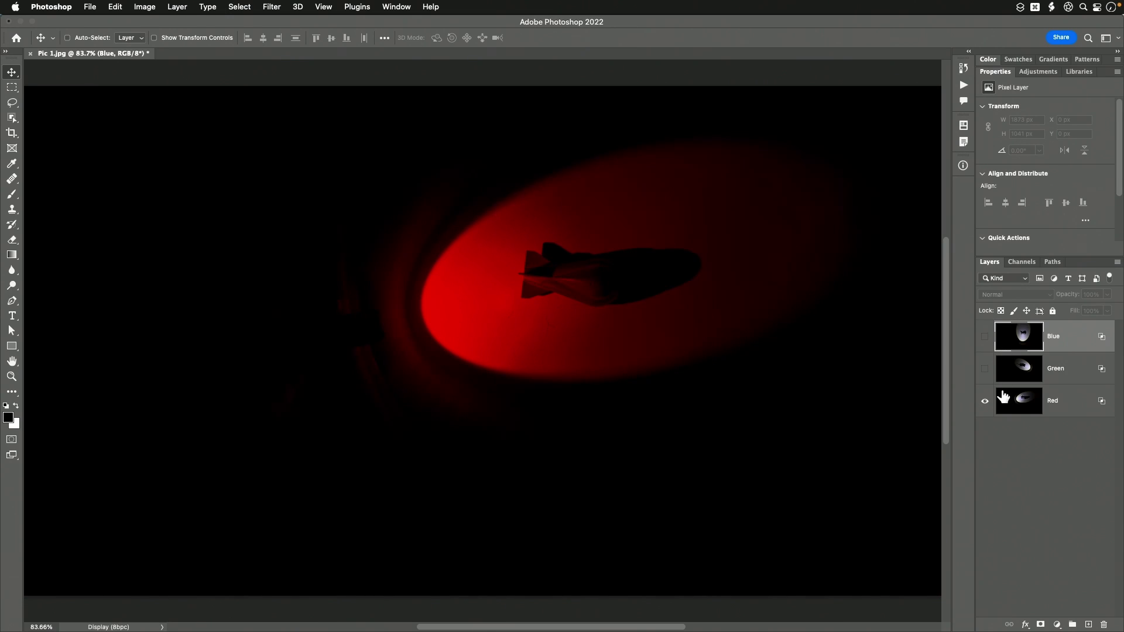
{"action": "left_click", "coordinate": [984, 369]}
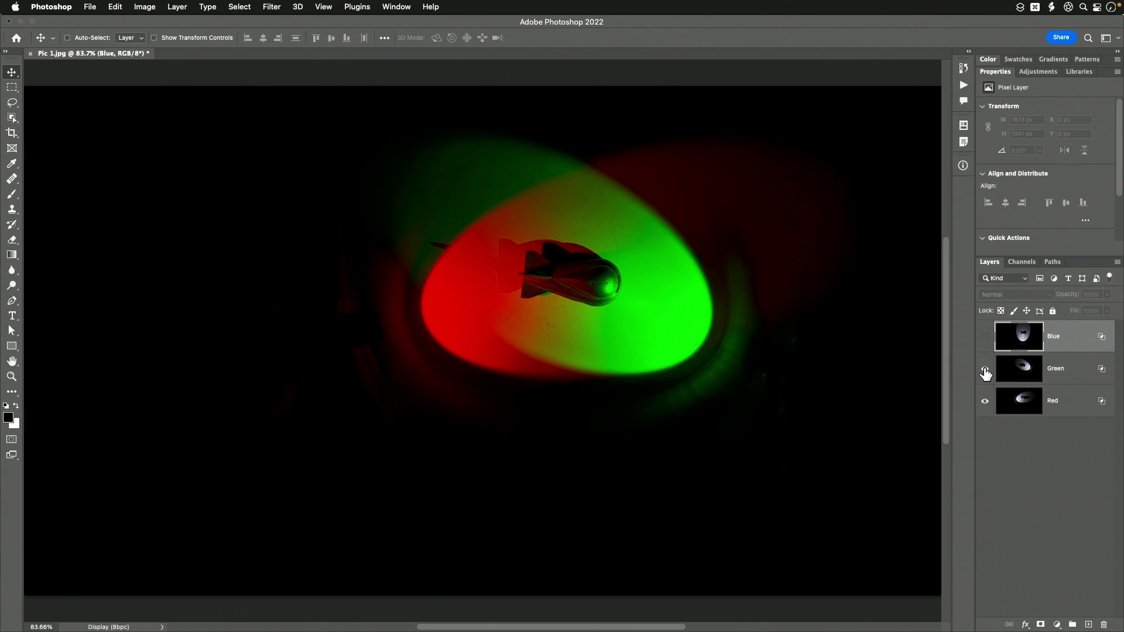
{"action": "left_click", "coordinate": [984, 337]}
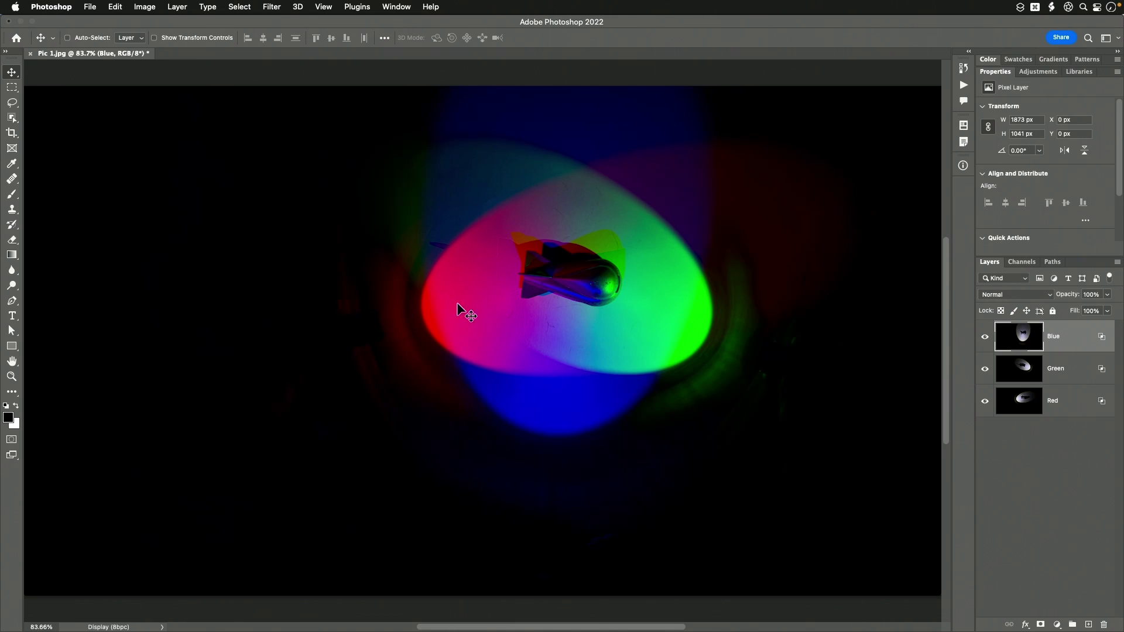
{"action": "key", "text": "super+1"}
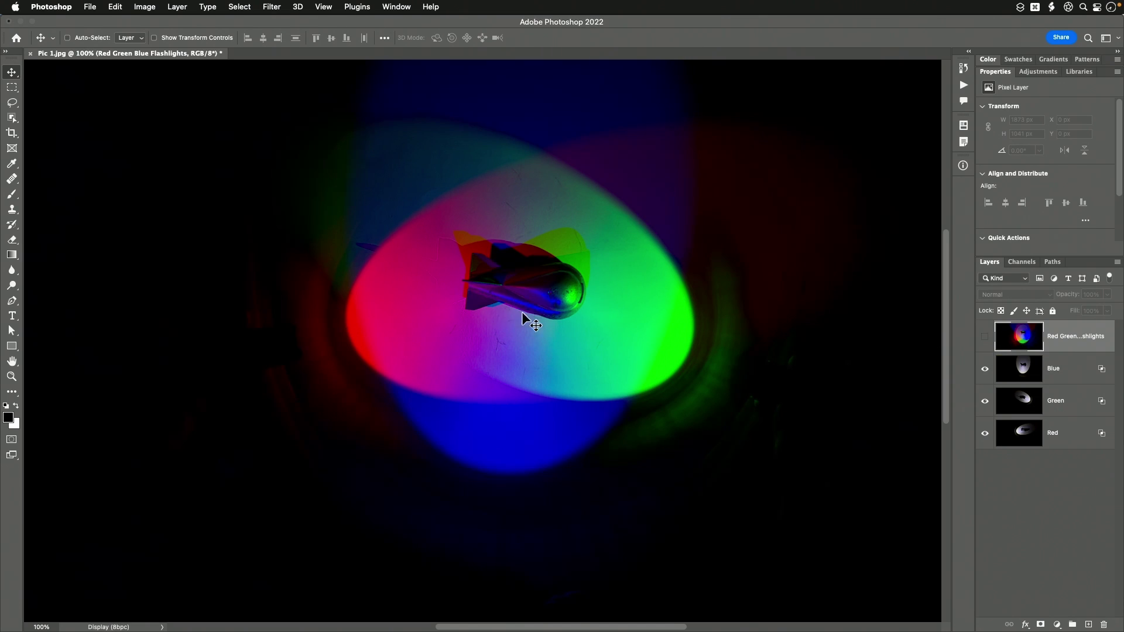
Step: Toggle the Red Green Blue Flashlights layer against the composite, leaving it visible
{"action": "left_click", "coordinate": [984, 341]}
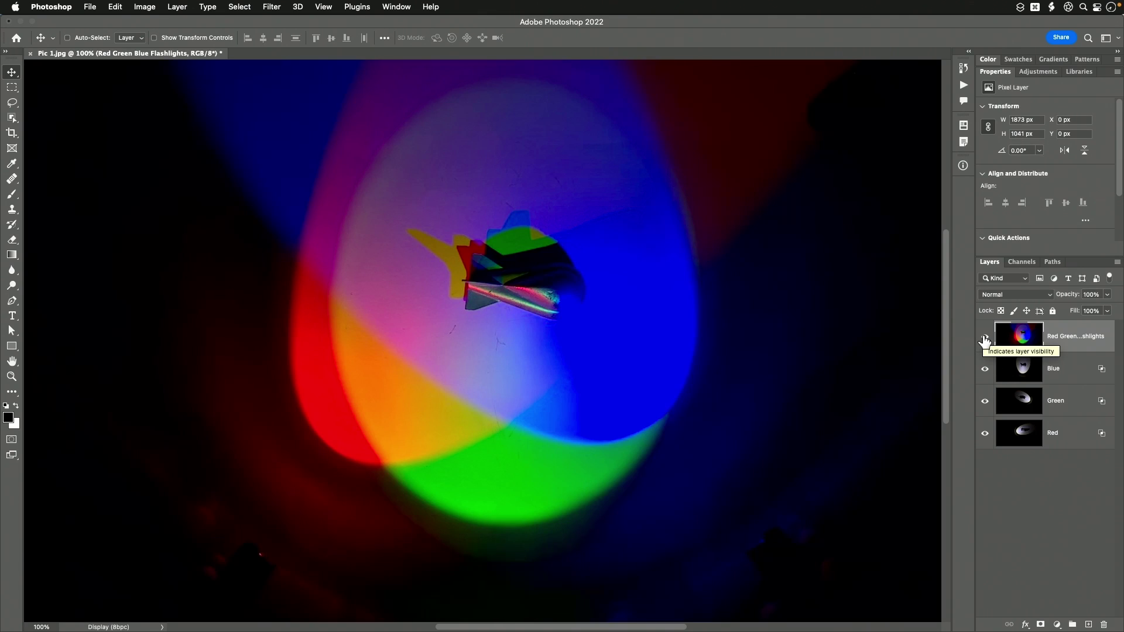
{"action": "left_click", "coordinate": [984, 341]}
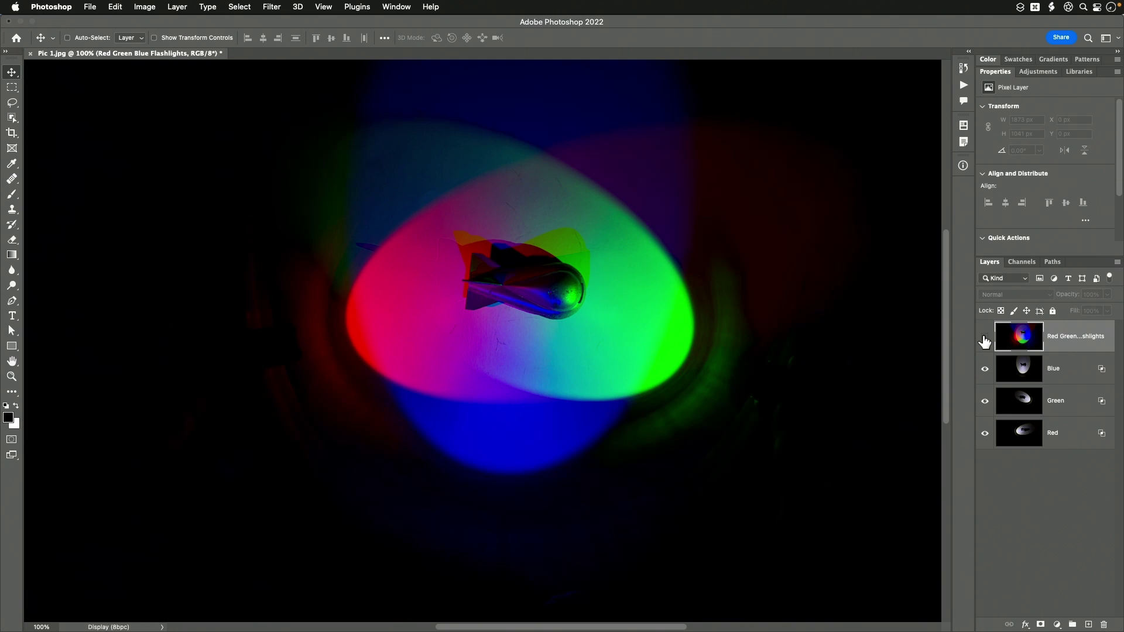
{"action": "left_click", "coordinate": [984, 341]}
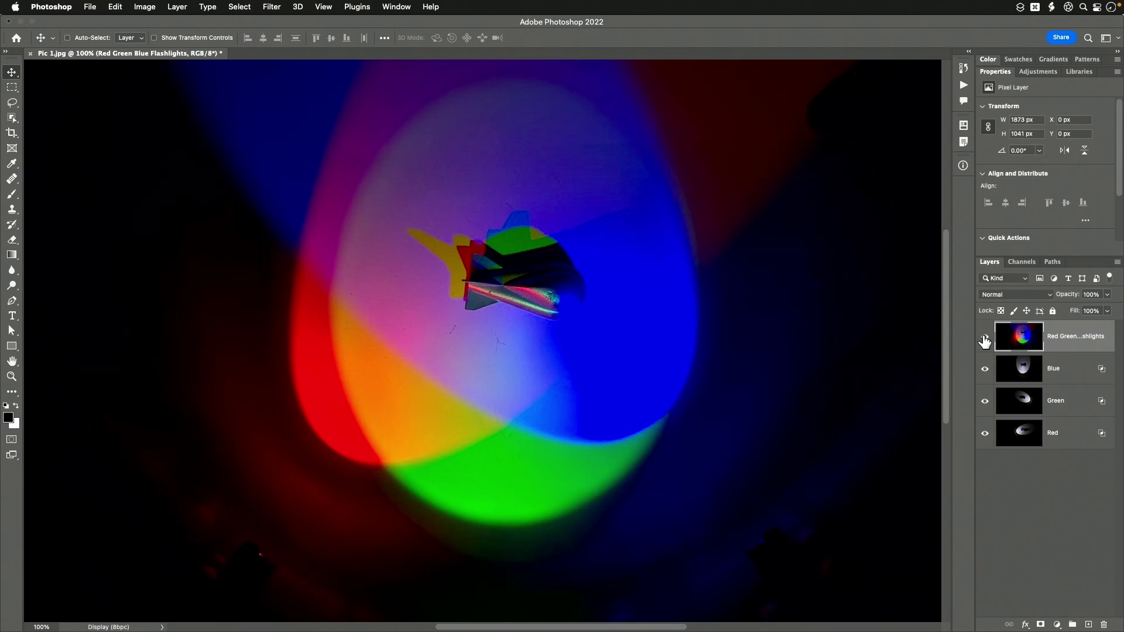
{"action": "left_click", "coordinate": [984, 341]}
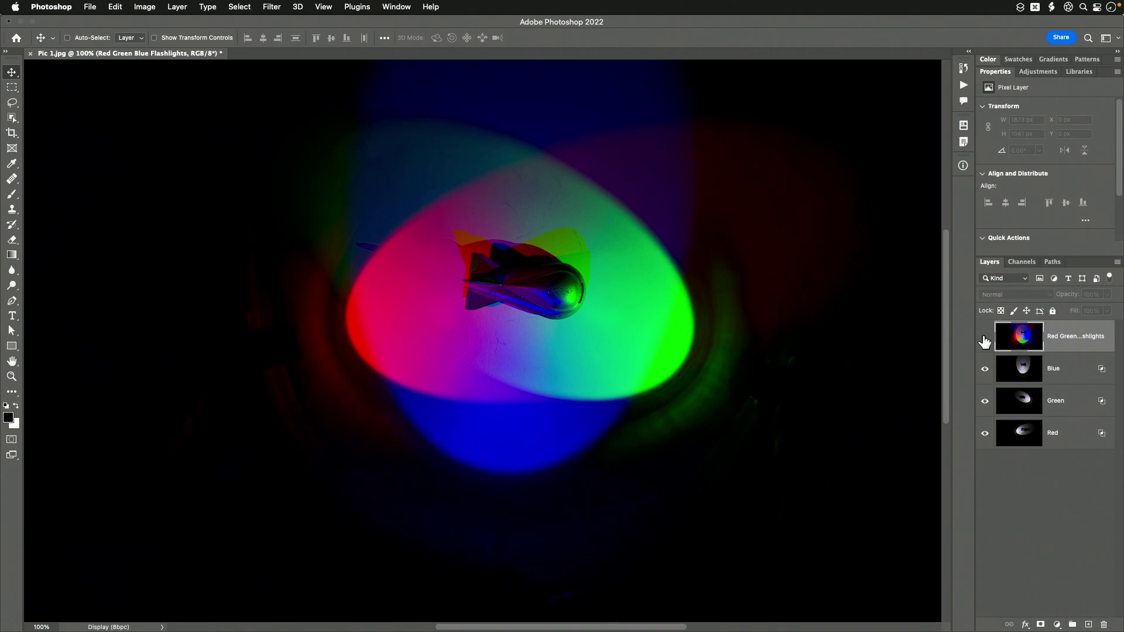
{"action": "left_click", "coordinate": [983, 341]}
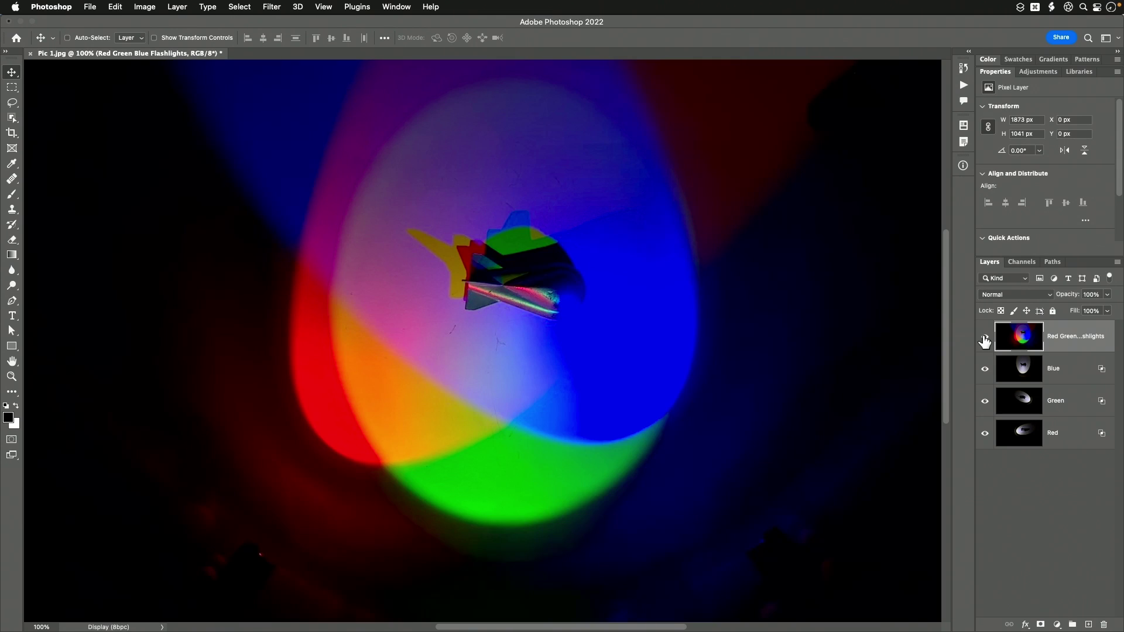
{"action": "left_click", "coordinate": [984, 341]}
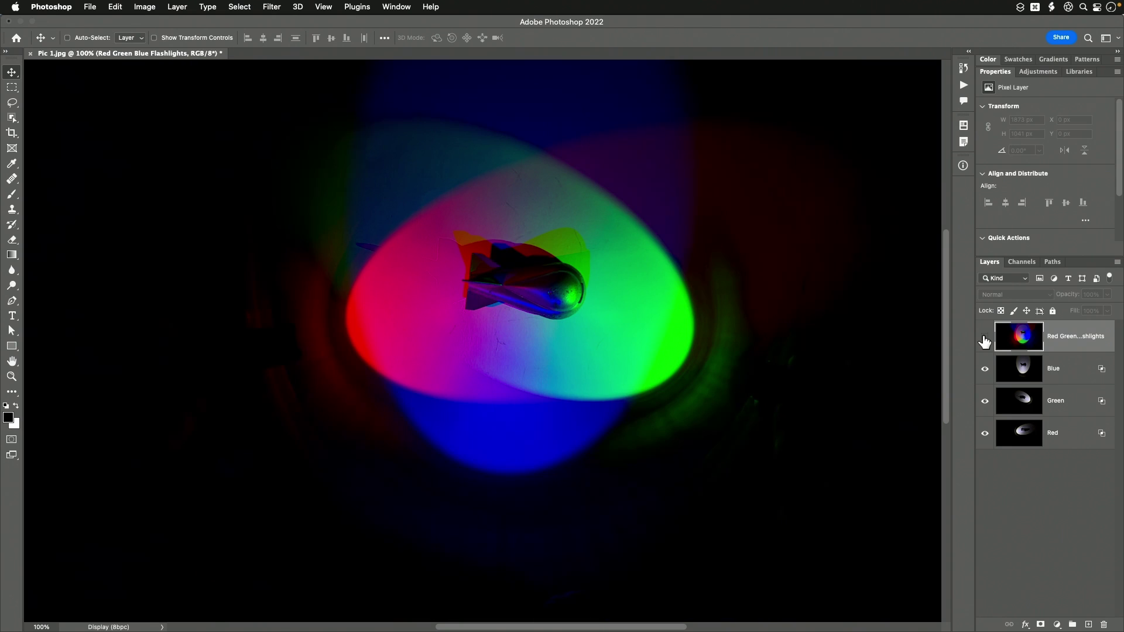
{"action": "left_click", "coordinate": [983, 337]}
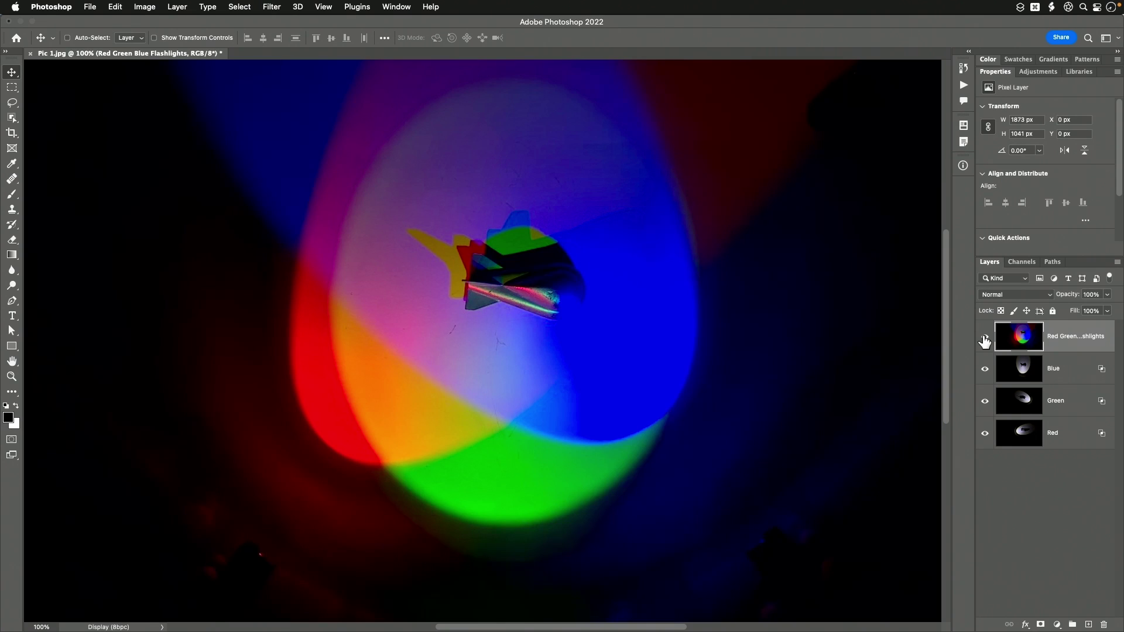
{"action": "left_click", "coordinate": [983, 338]}
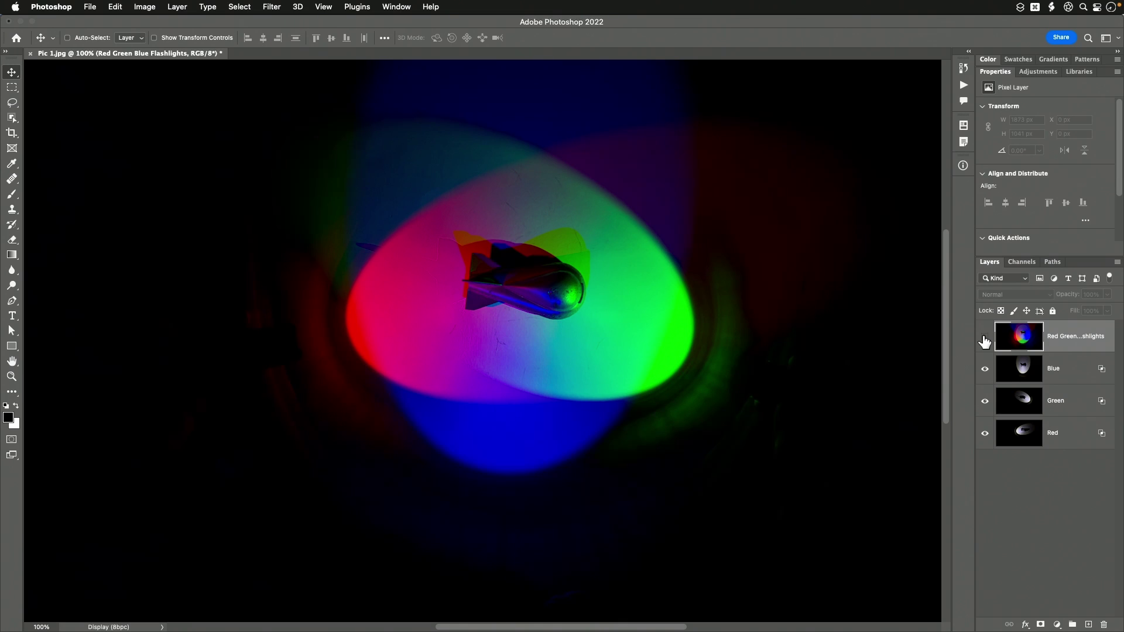
{"action": "left_click", "coordinate": [984, 338]}
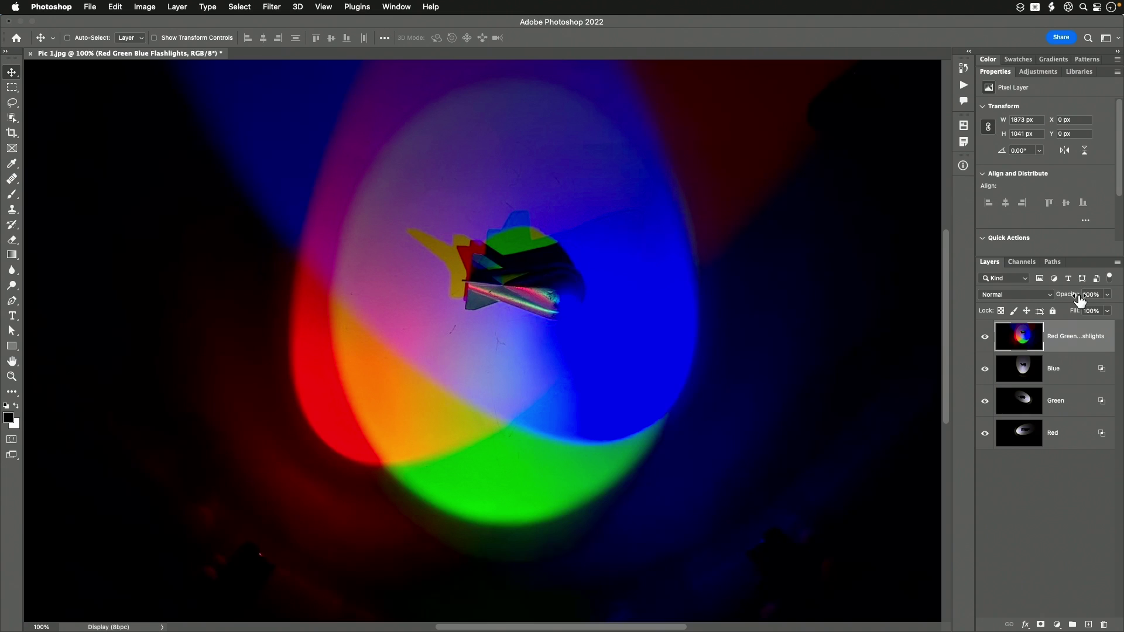
Step: Set the Red Green Blue Flashlights layer to Lighten and toggle it to compare
{"action": "left_click", "coordinate": [1033, 296]}
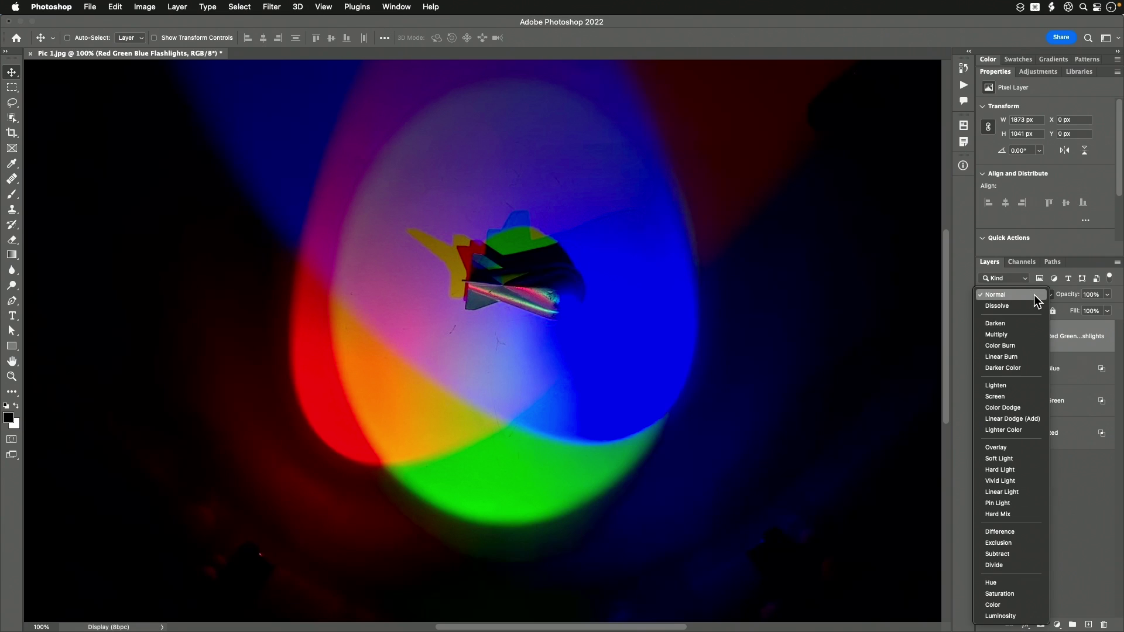
{"action": "left_click", "coordinate": [1076, 344]}
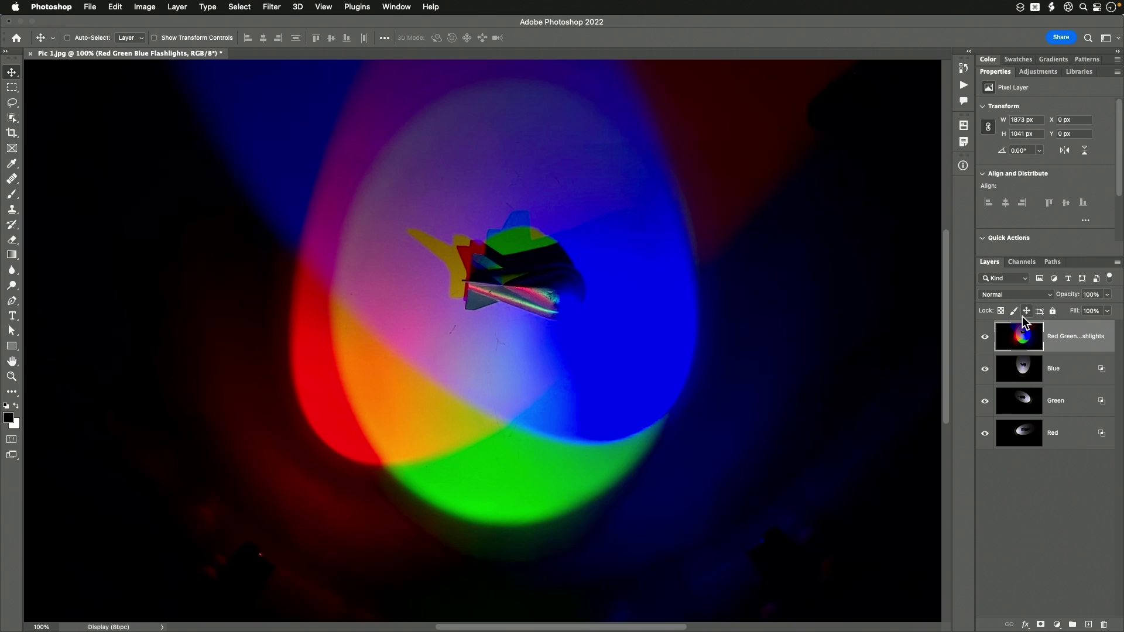
{"action": "left_click", "coordinate": [1041, 297]}
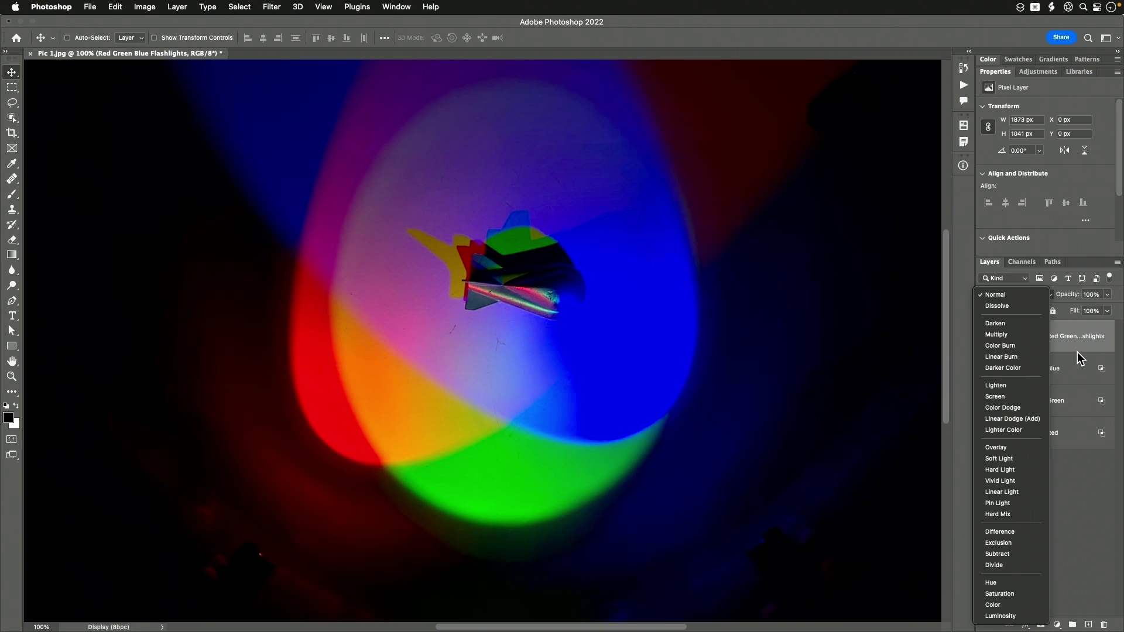
{"action": "left_click", "coordinate": [1025, 388]}
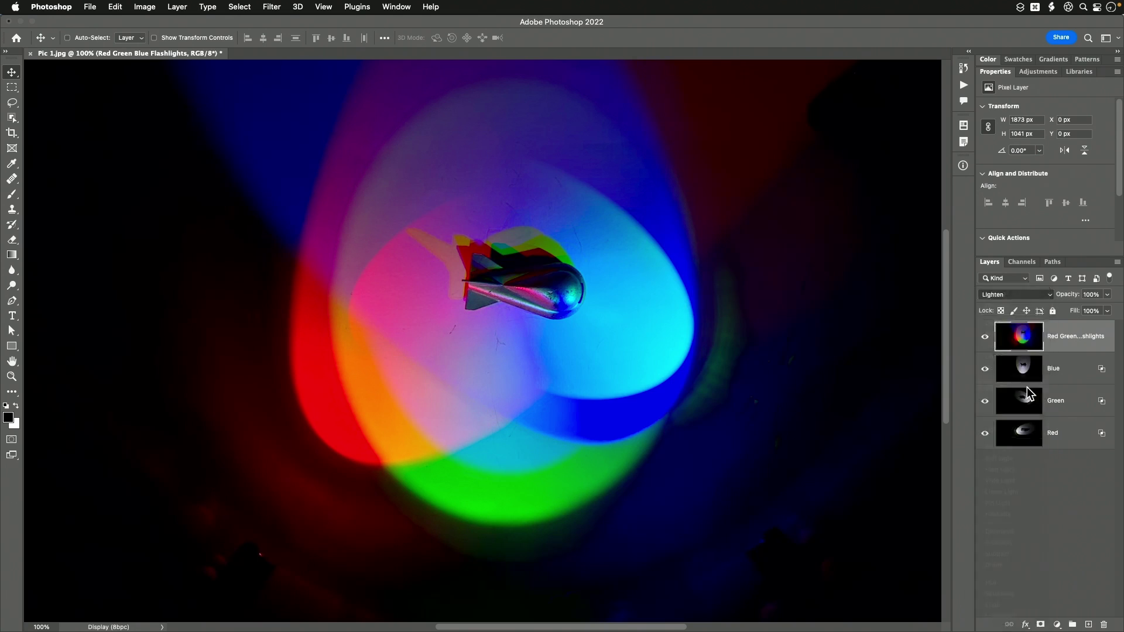
{"action": "left_click", "coordinate": [985, 338]}
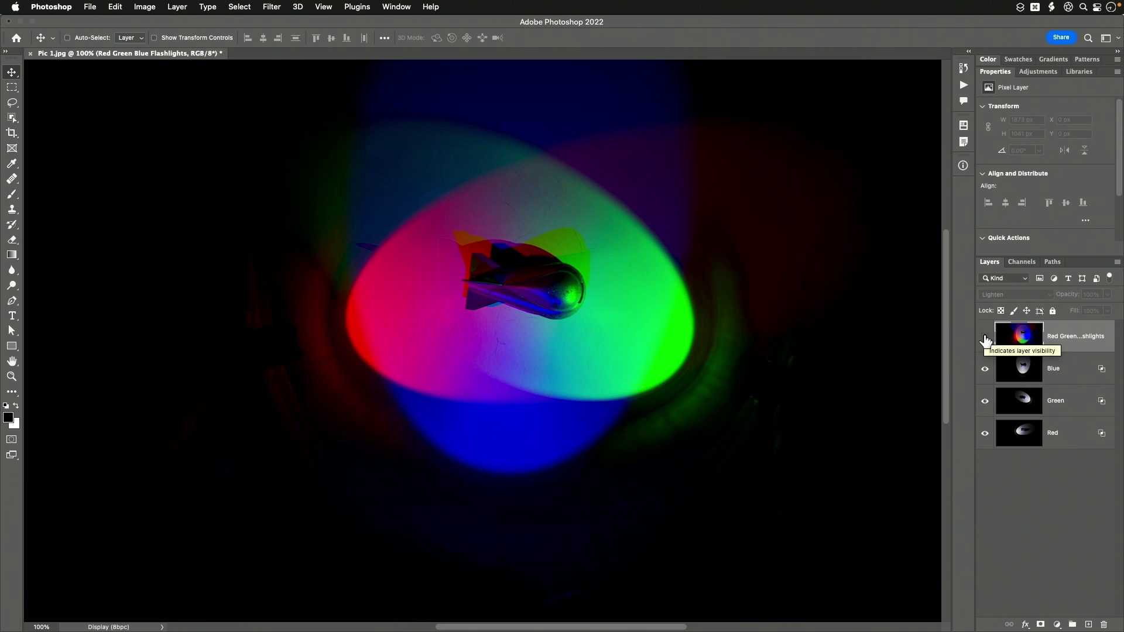
{"action": "left_click", "coordinate": [985, 339]}
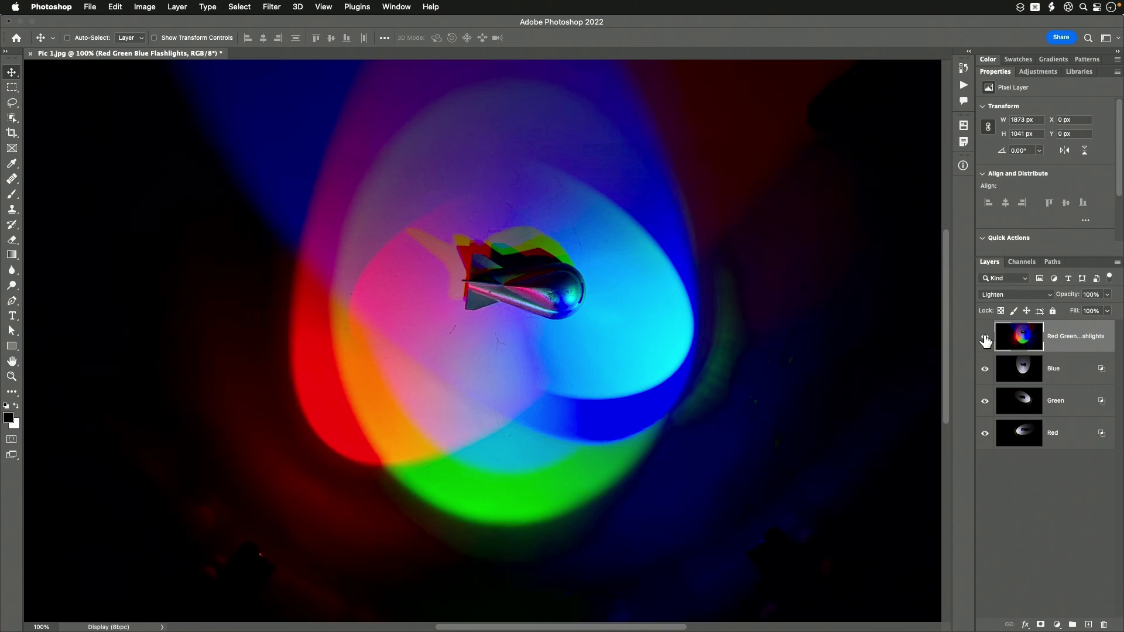